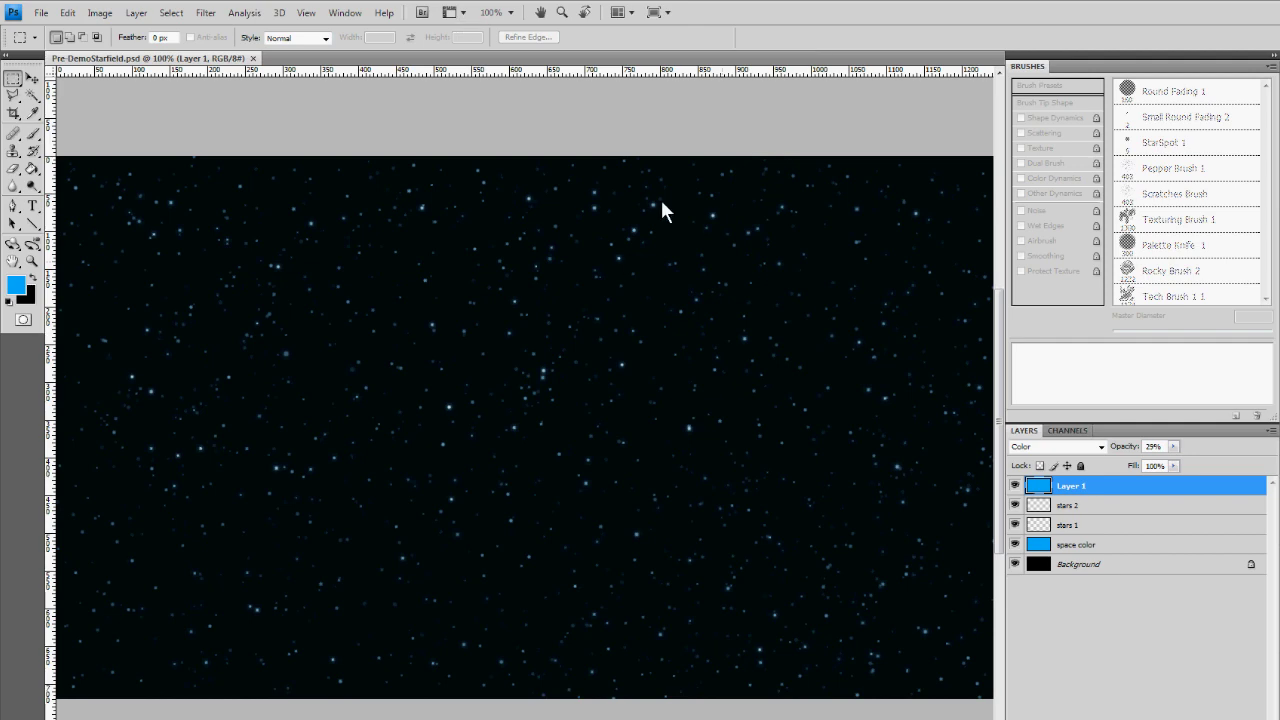
# Step: Create a new document from the Film & Video preset at HDV/HDTV 720p/29.97 and view it at 100%
pyautogui.click(42, 13)
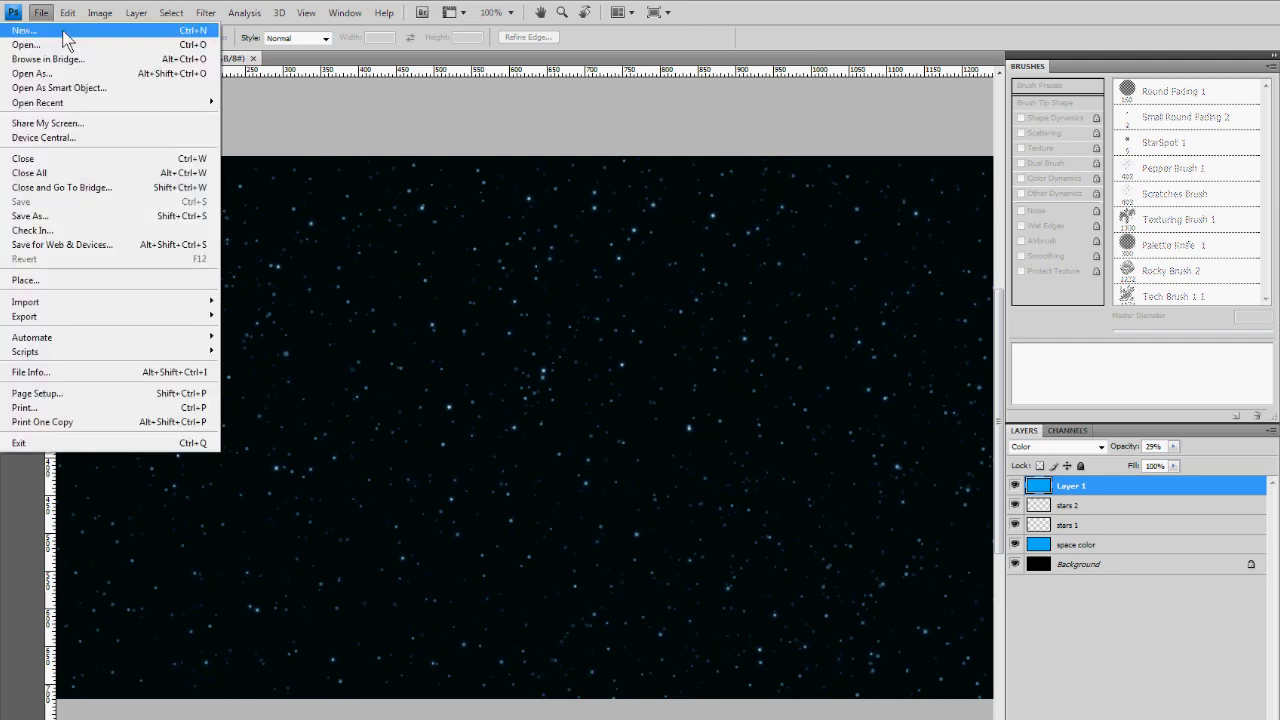
pyautogui.click(62, 31)
pyautogui.click(458, 241)
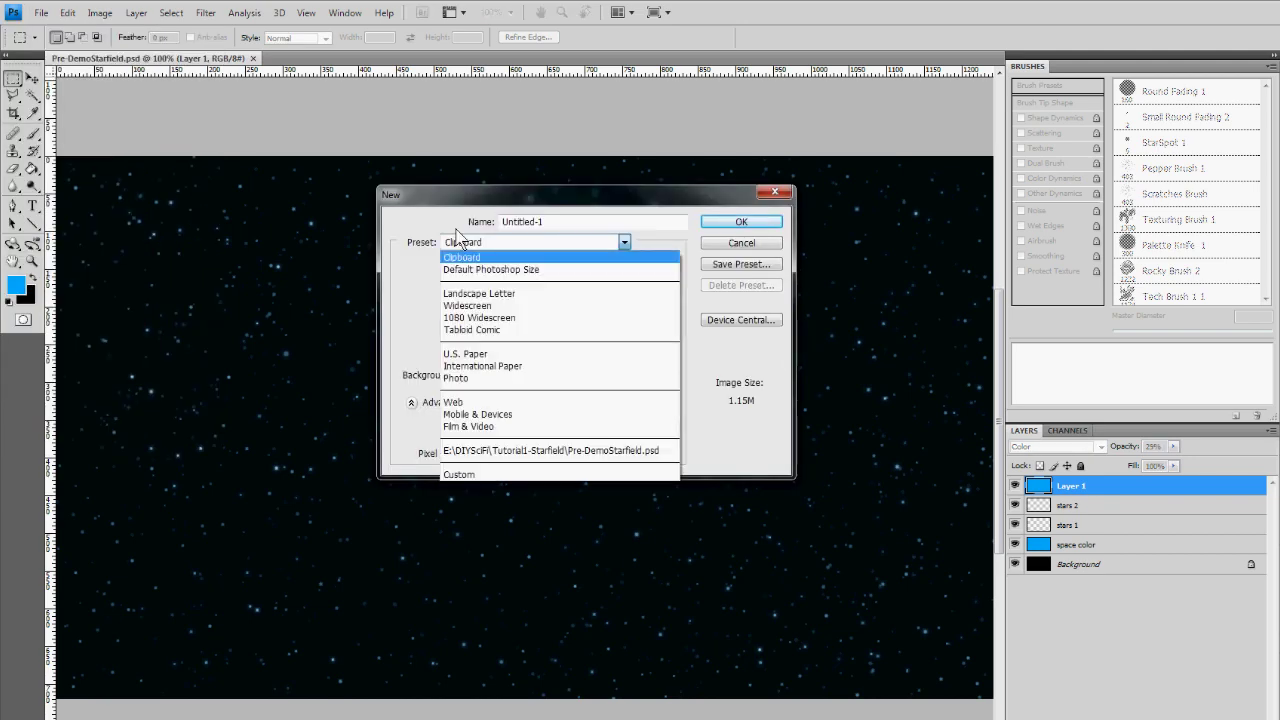
pyautogui.click(476, 427)
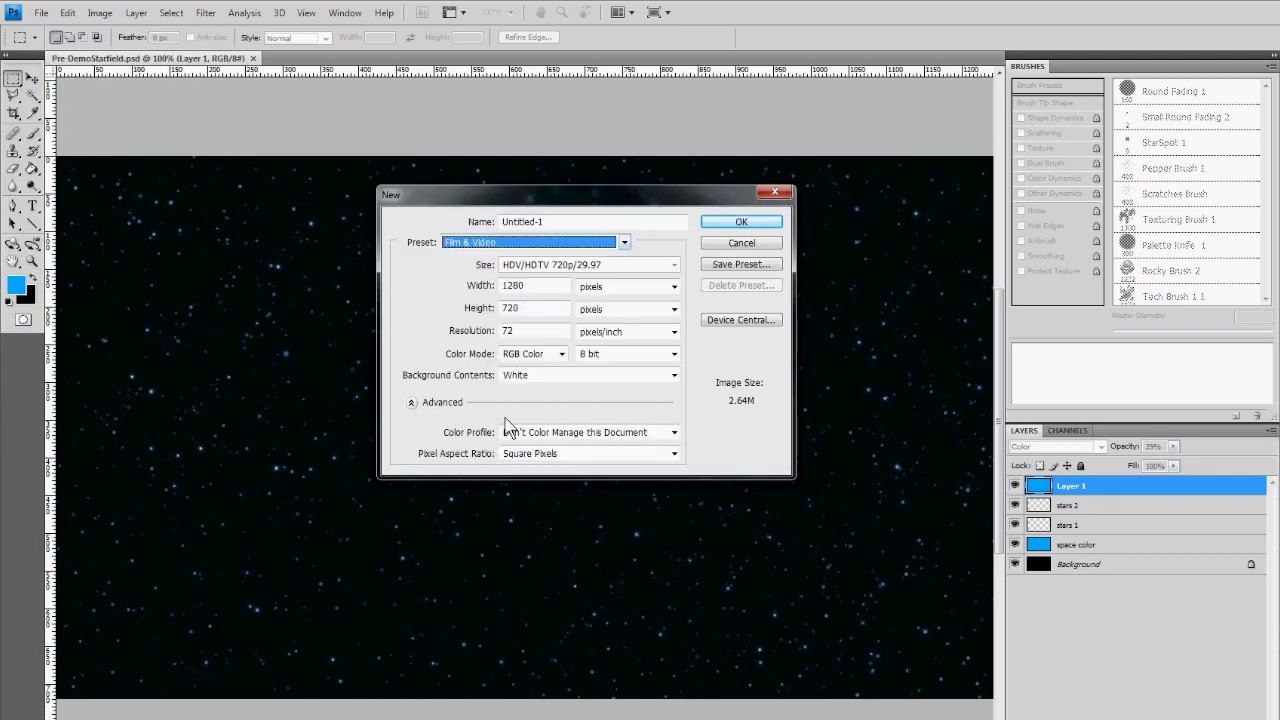
pyautogui.click(673, 266)
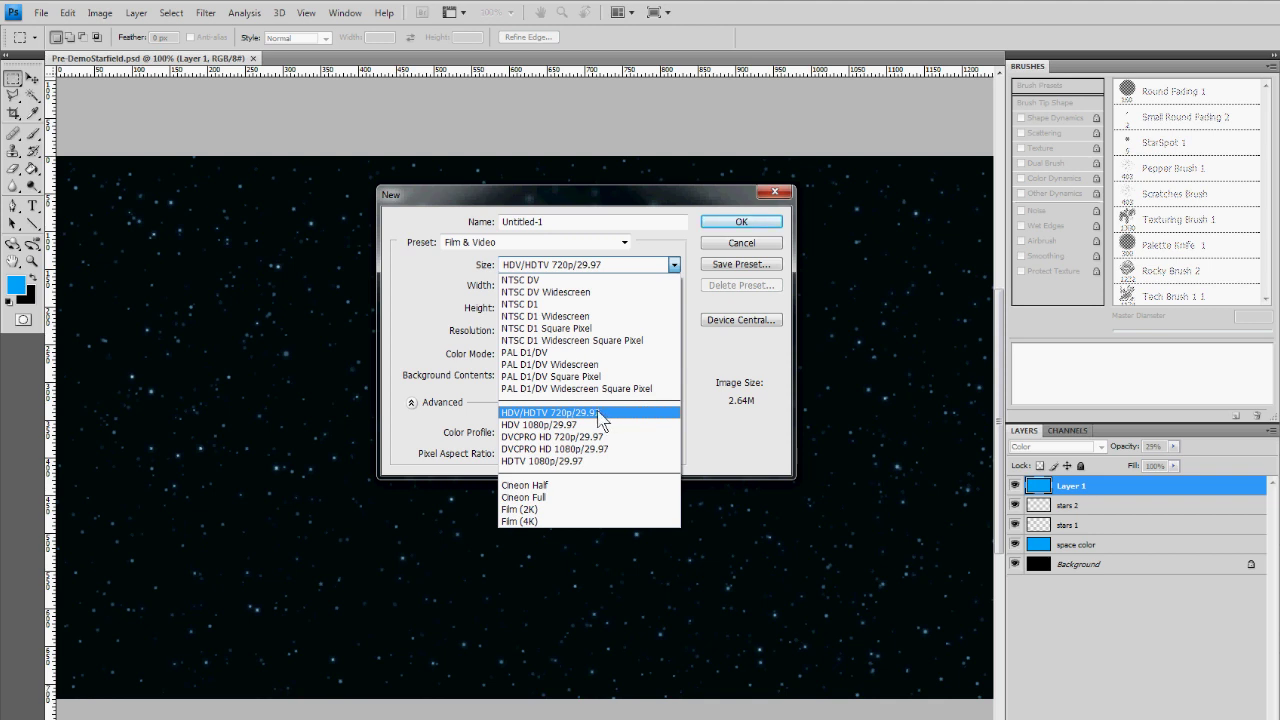
pyautogui.click(600, 414)
pyautogui.click(740, 223)
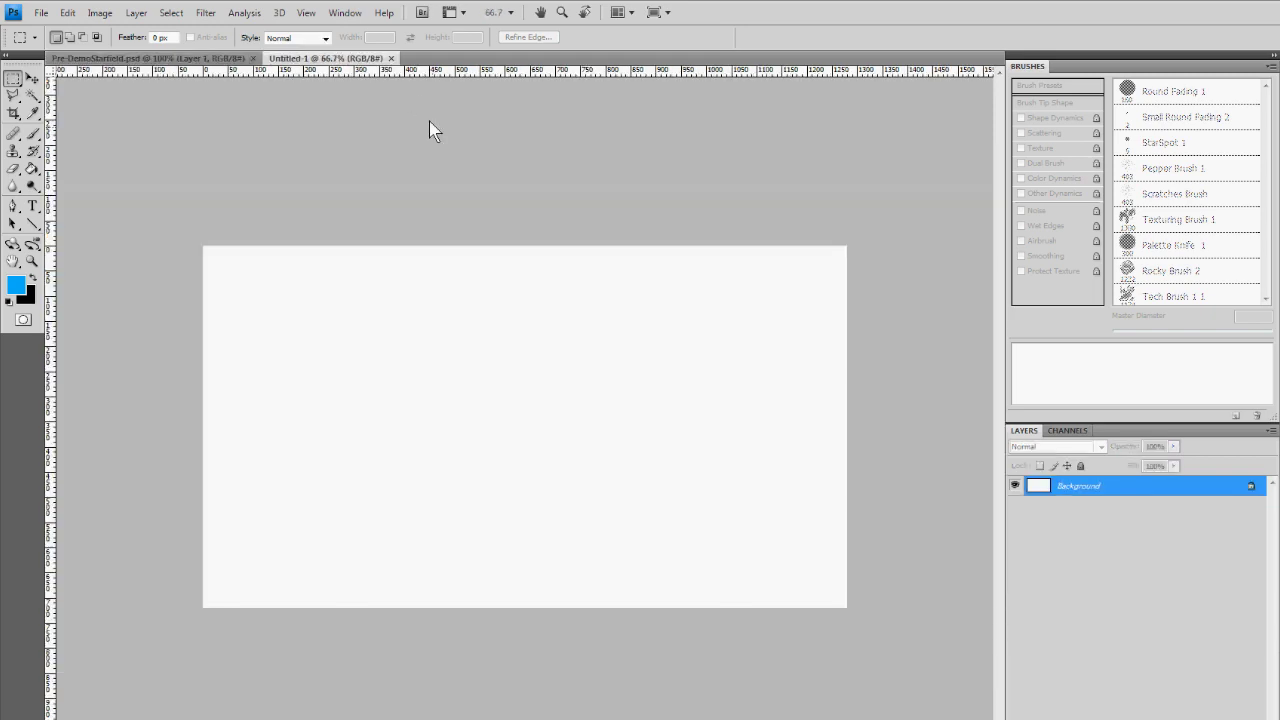
pyautogui.hotkey('ctrl', 'alt', '0')
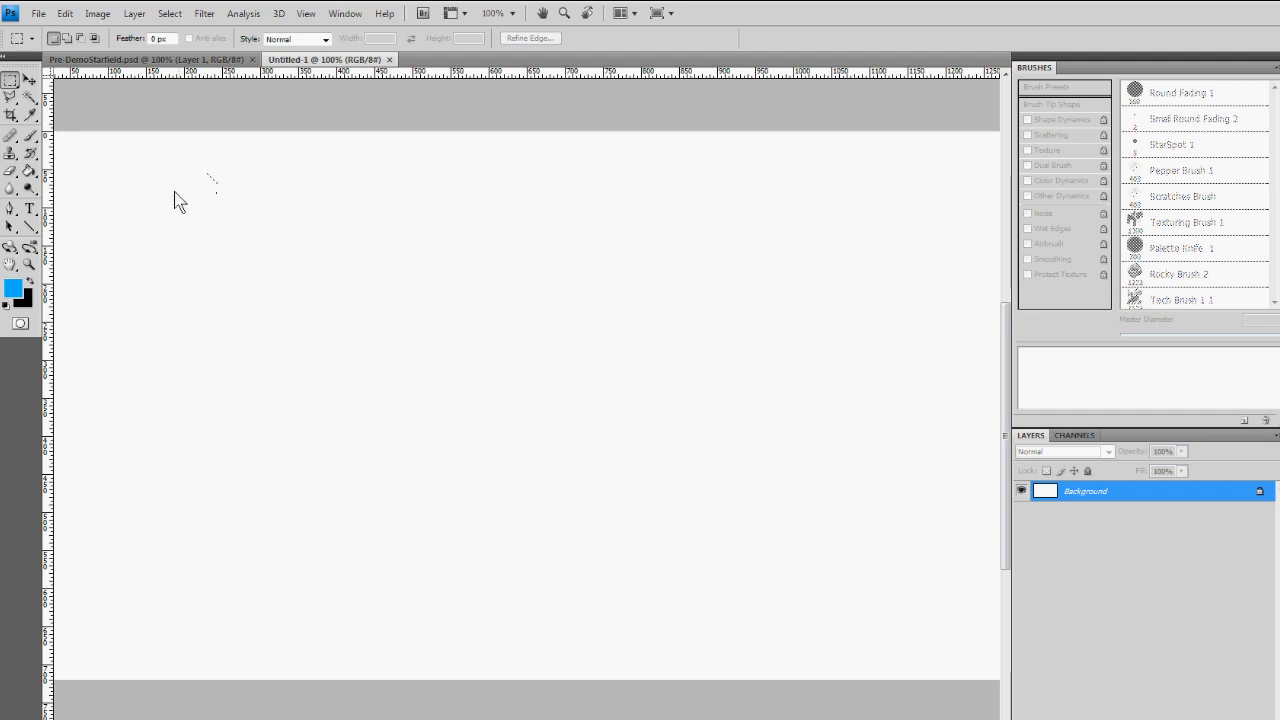
# Step: Set the foreground color to black (000000) and fill the Background layer with it
pyautogui.click(14, 289)
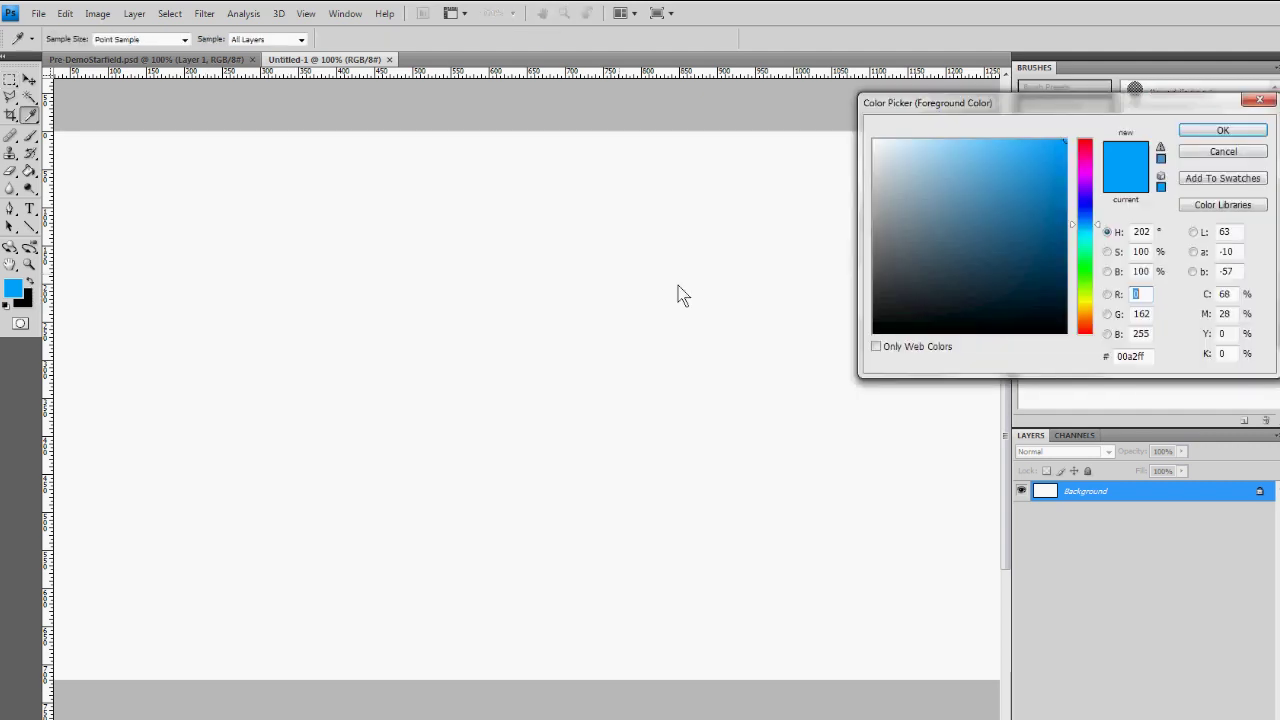
pyautogui.moveTo(874, 331); pyautogui.dragTo(862, 350)
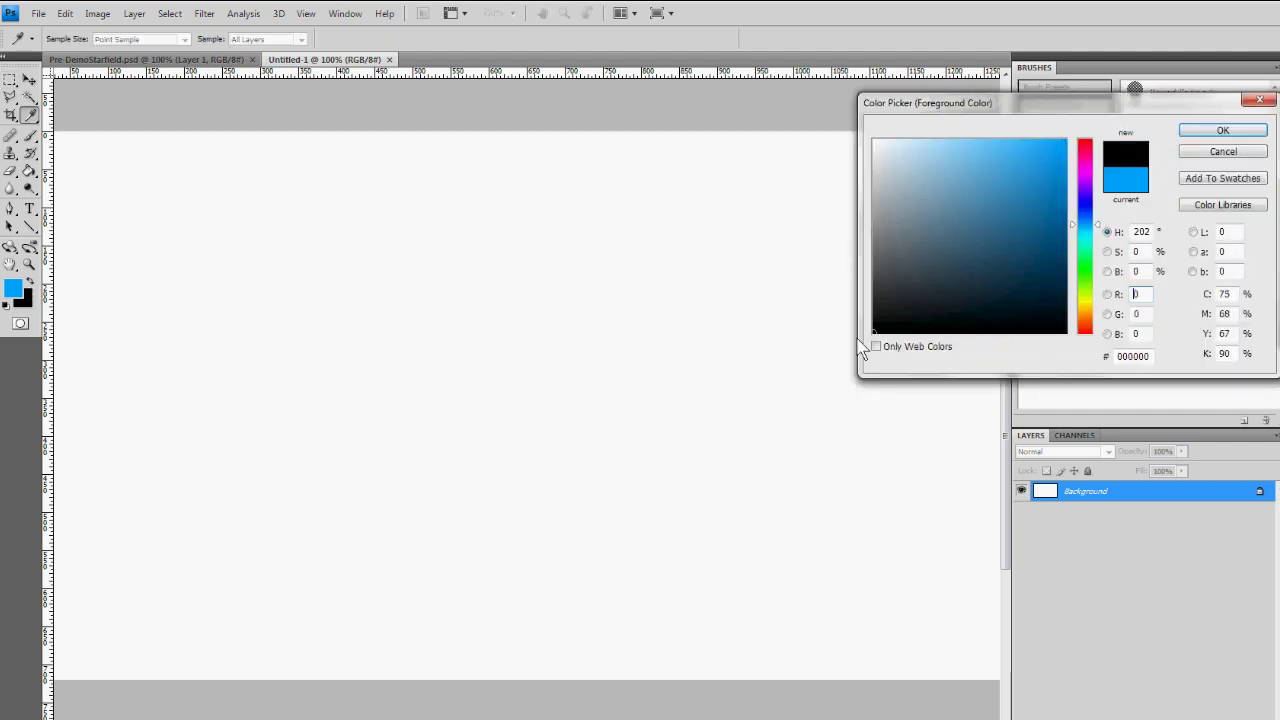
pyautogui.click(1222, 130)
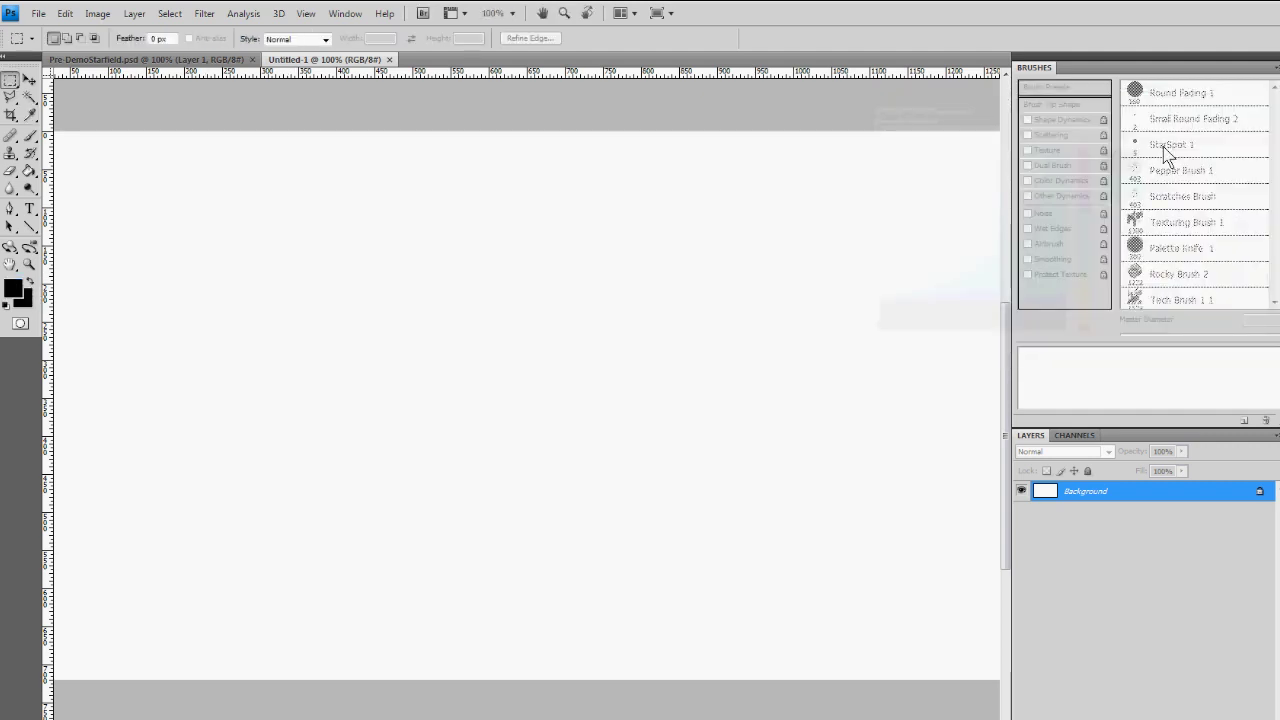
pyautogui.click(29, 171)
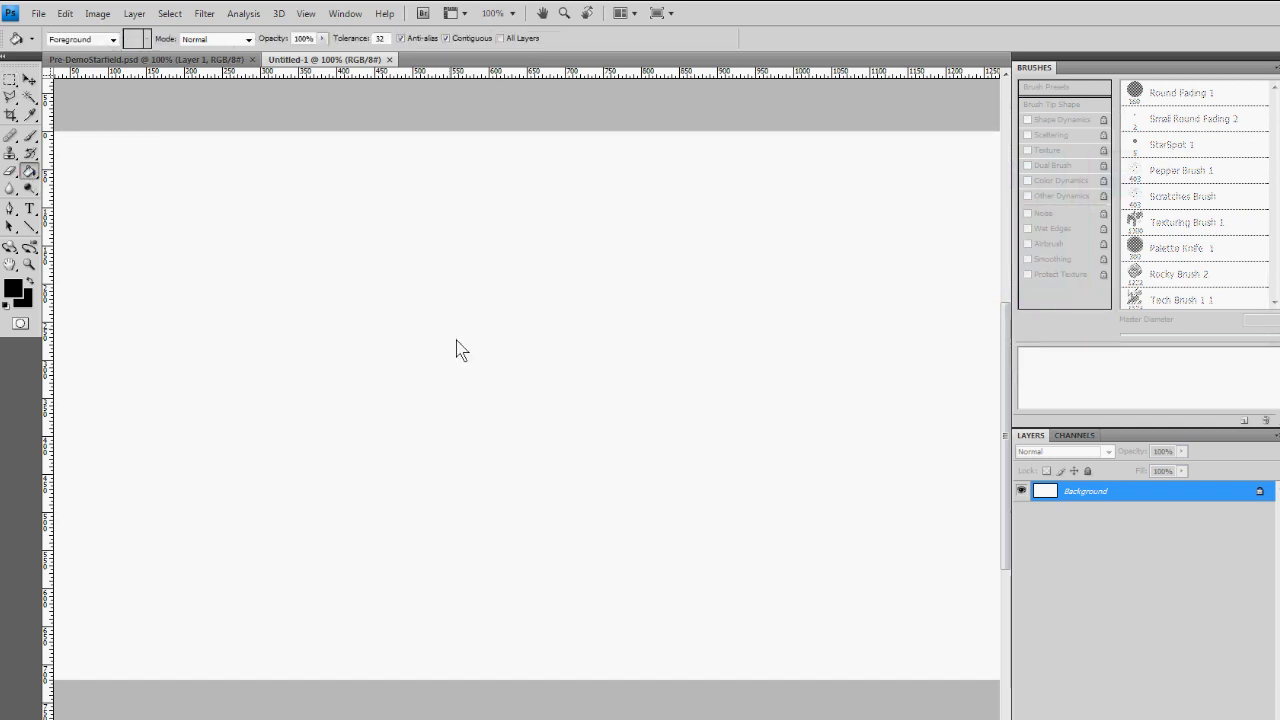
pyautogui.click(479, 411)
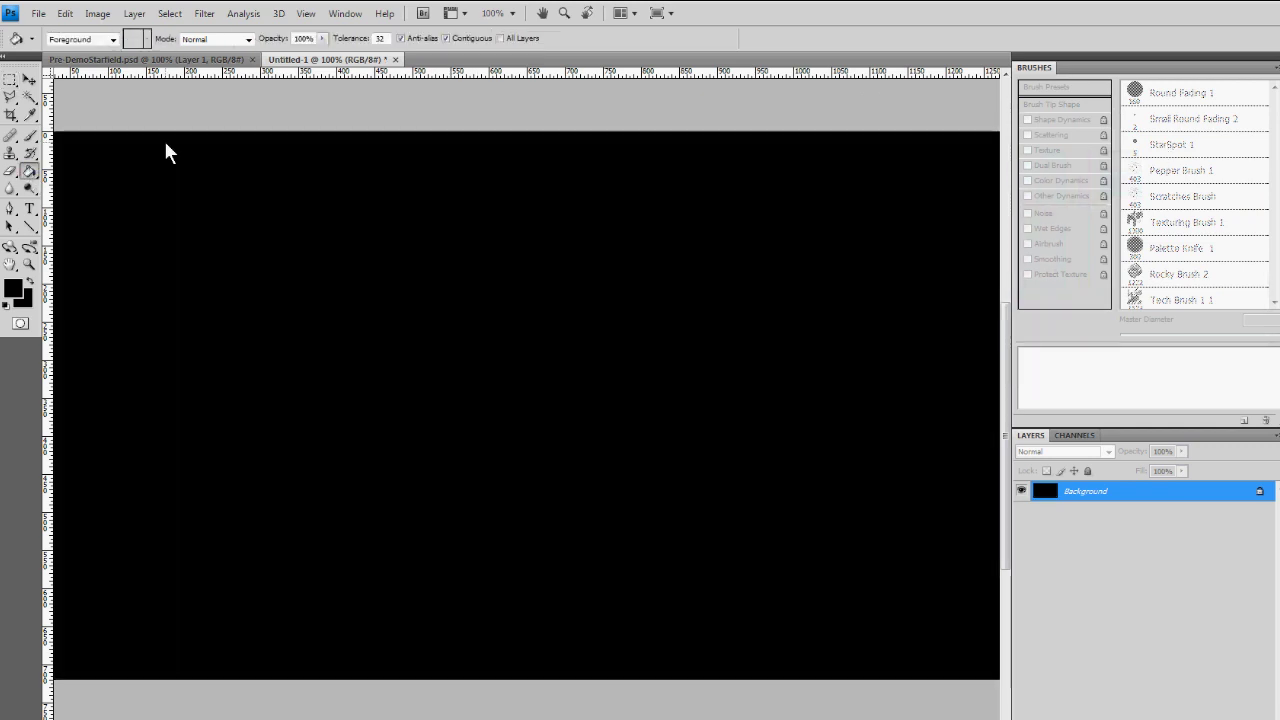
# Step: Add a new layer above the Background and name it "stars 1"
pyautogui.press('m')
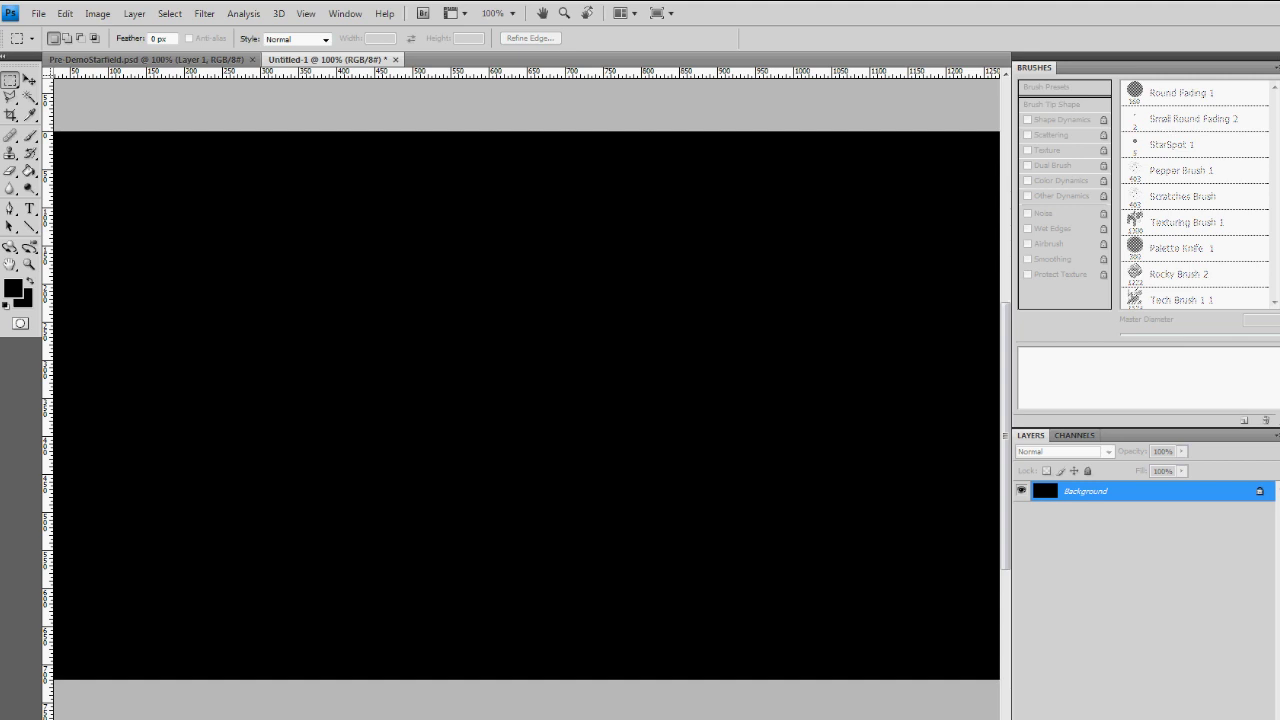
pyautogui.hotkey('ctrl', 'shift', 'alt', 'n')
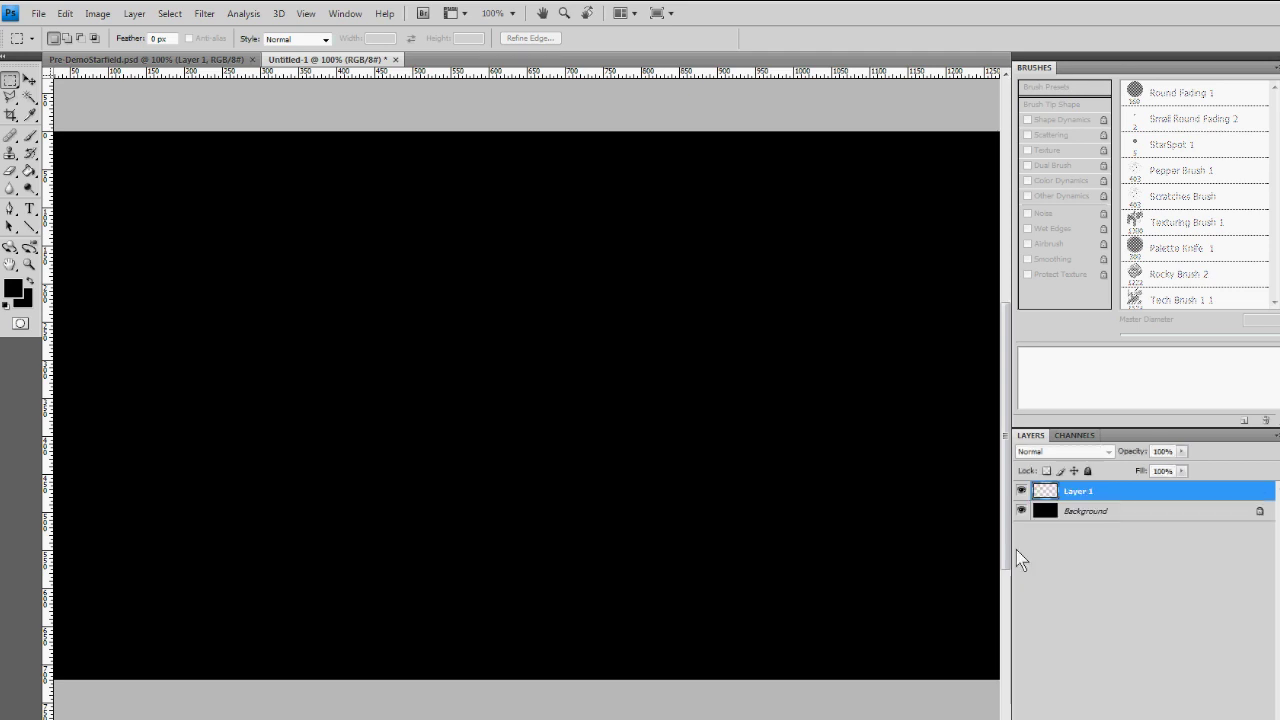
pyautogui.doubleClick(1078, 491)
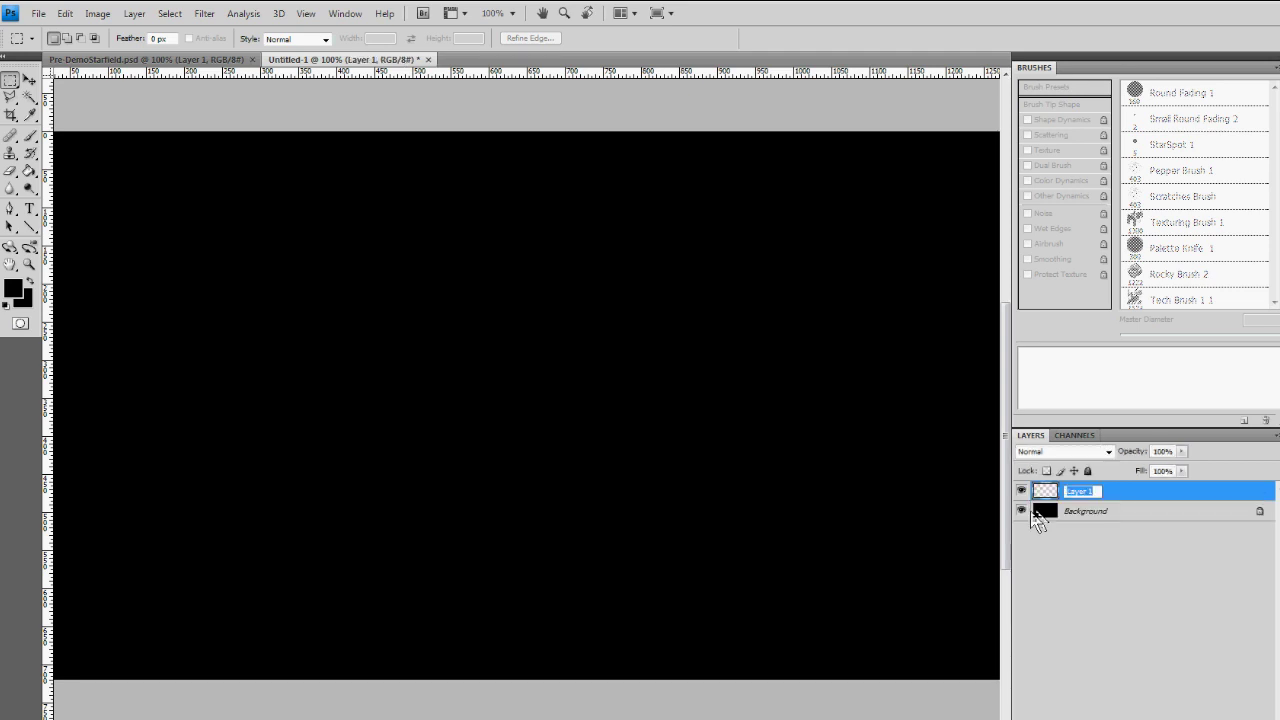
pyautogui.write('stars 1')
pyautogui.press('Return')
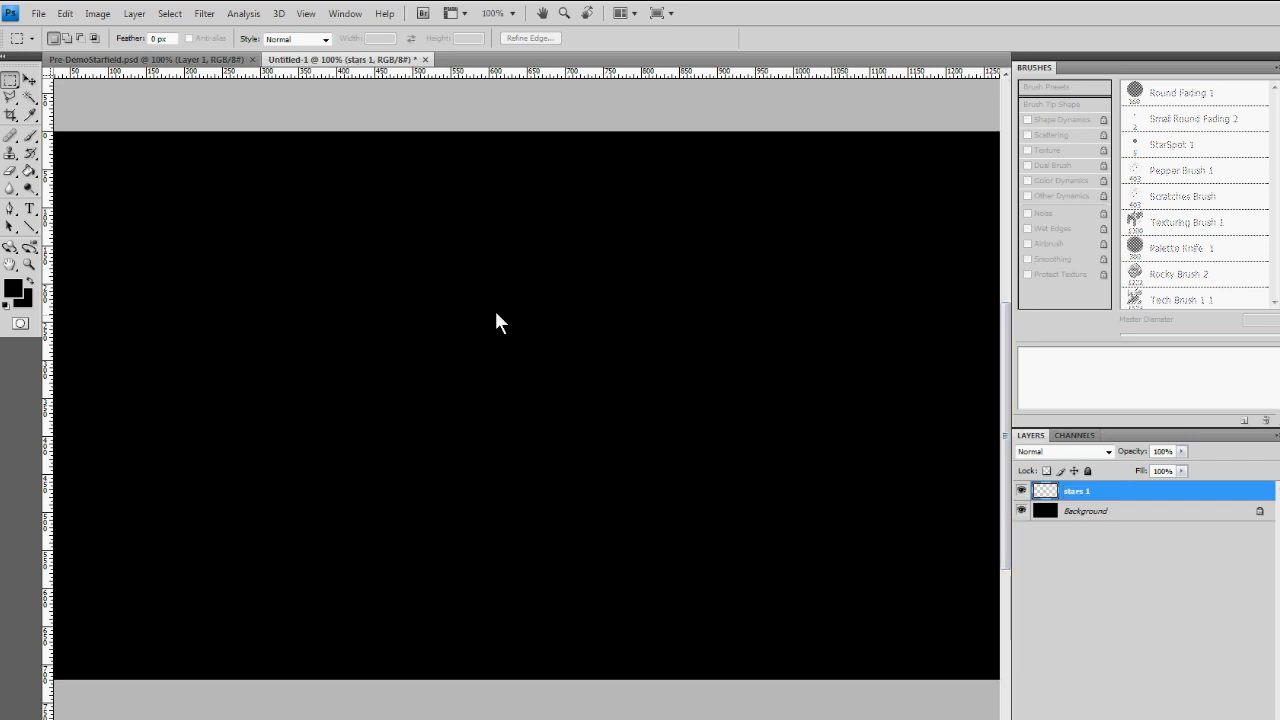
# Step: Choose the Round Fading 1 brush, turn off its Other Dynamics, and make white the foreground color
pyautogui.press('b')
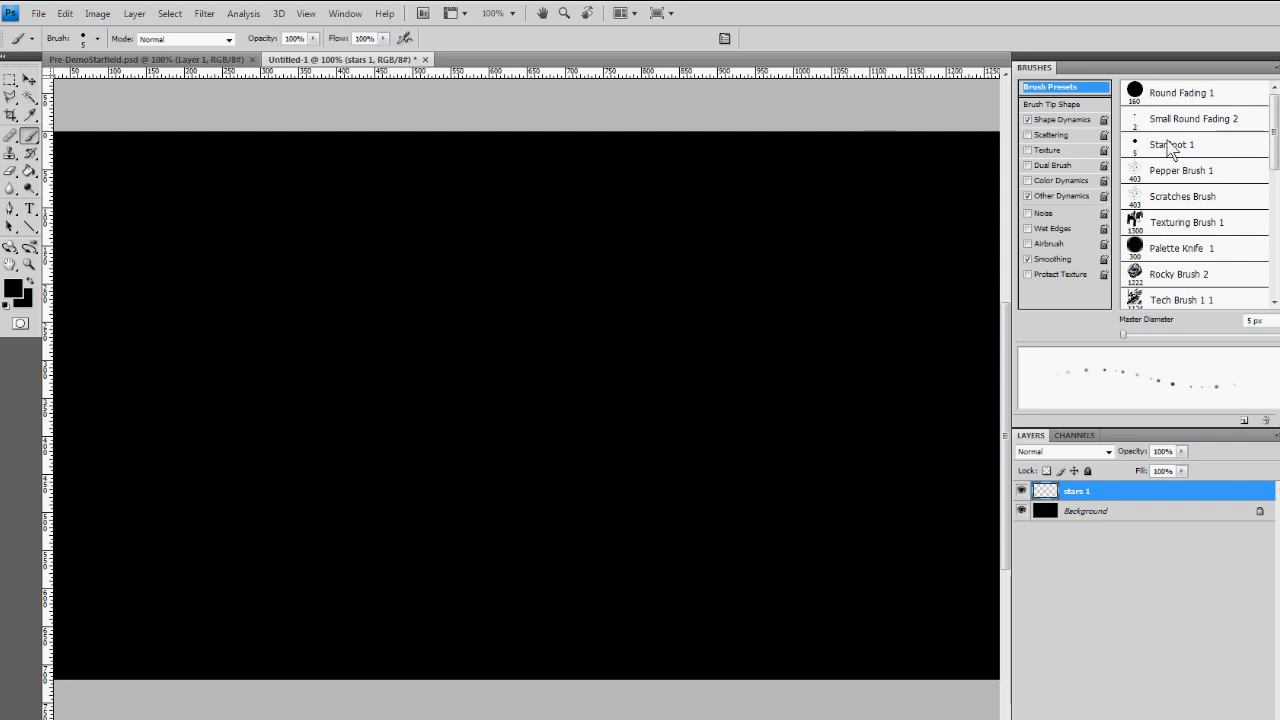
pyautogui.click(1181, 93)
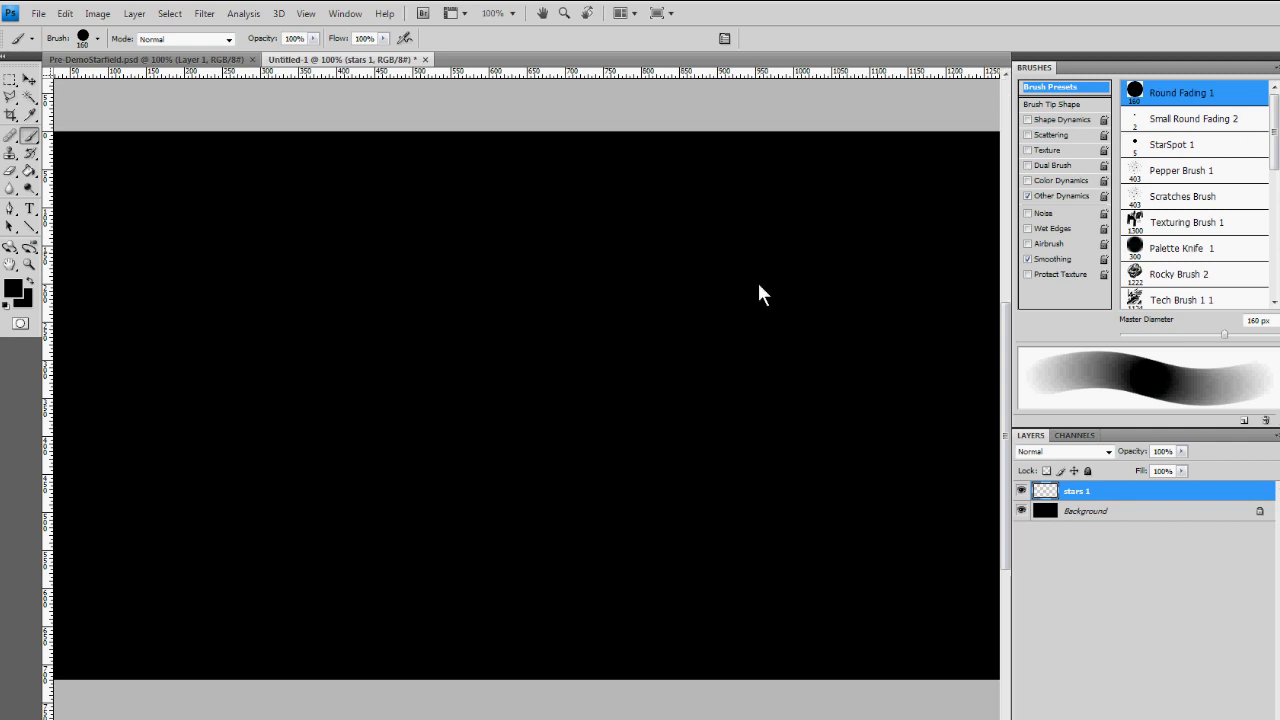
pyautogui.click(1027, 195)
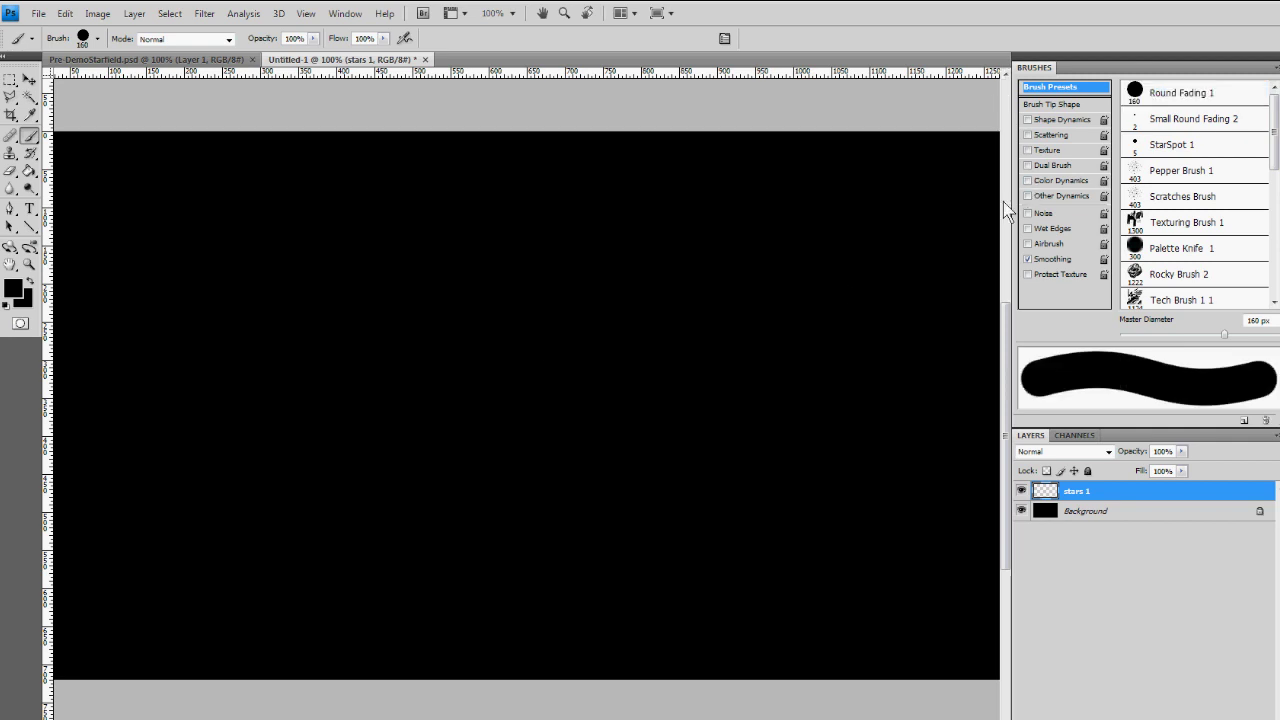
pyautogui.press('x')
# Step: Stamp large white test dots with the 160 px brush around the canvas center and undo them
pyautogui.click(580, 355)
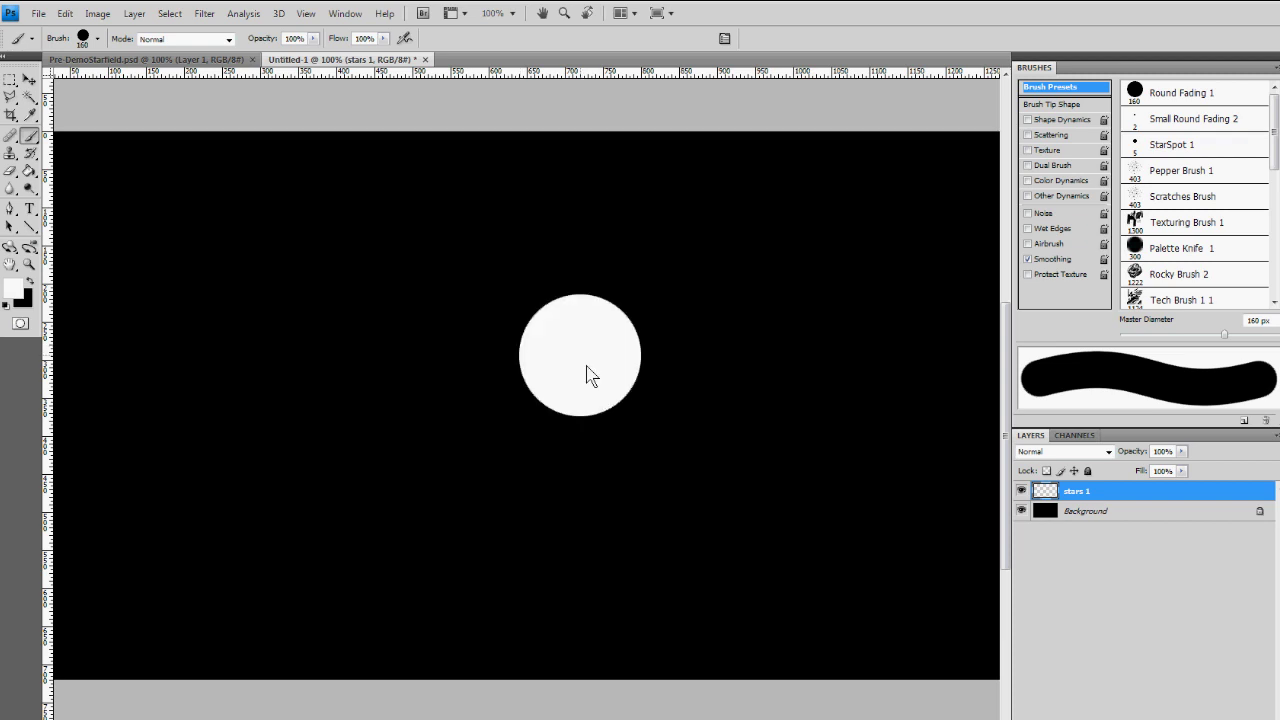
pyautogui.hotkey('ctrl', 'z')
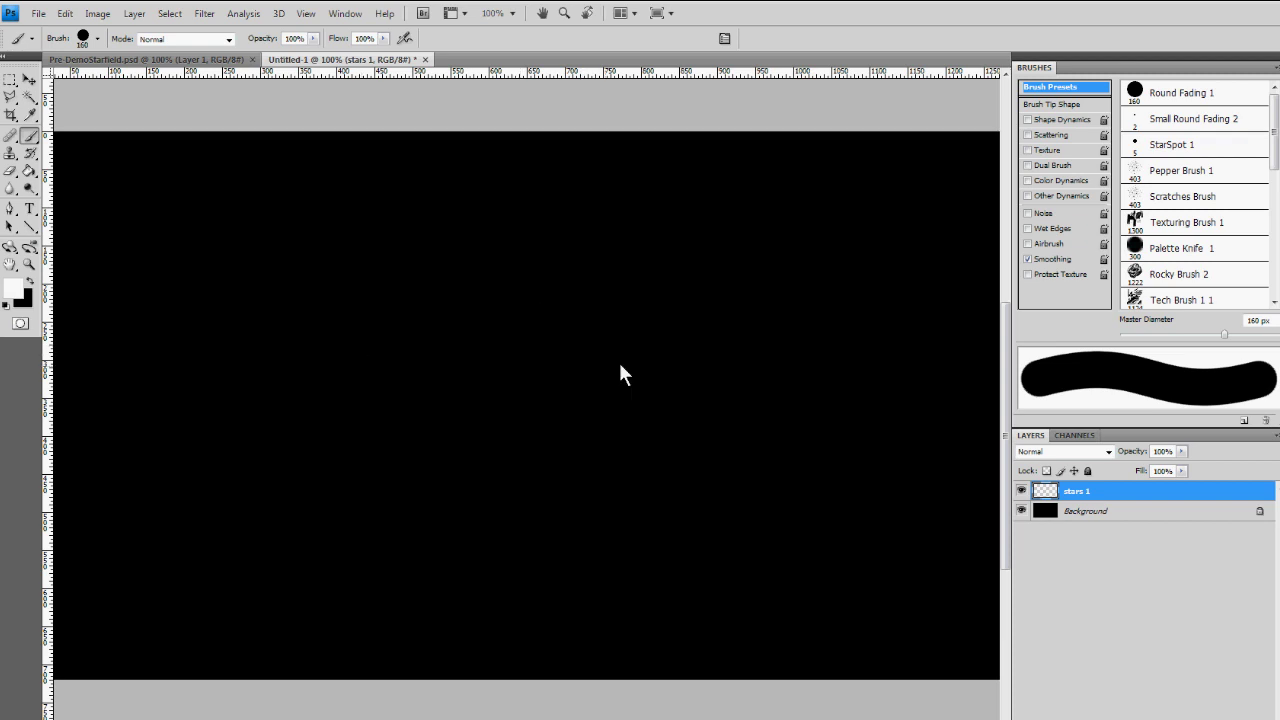
pyautogui.click(551, 372)
pyautogui.hotkey('ctrl', 'z')
pyautogui.click(541, 398)
pyautogui.hotkey('ctrl', 'z')
pyautogui.click(504, 354)
pyautogui.click(746, 270)
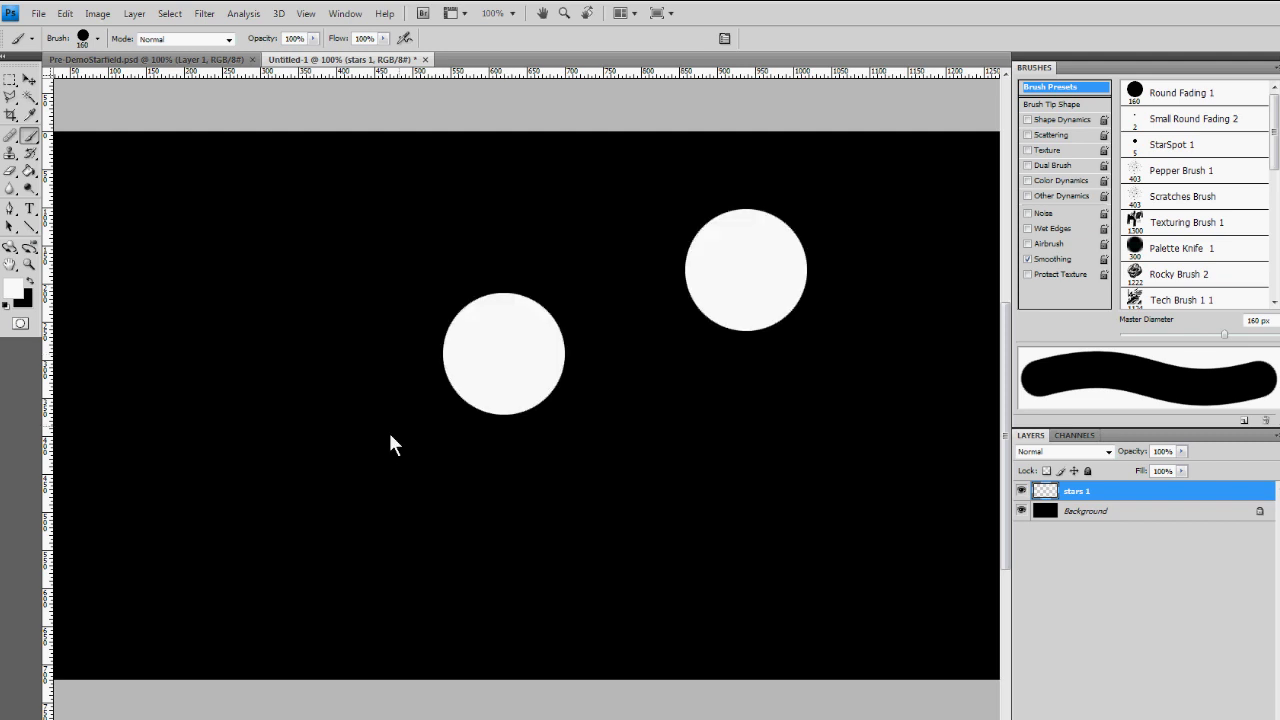
pyautogui.hotkey('ctrl', 'z')
pyautogui.hotkey('ctrl', 'alt', 'z')
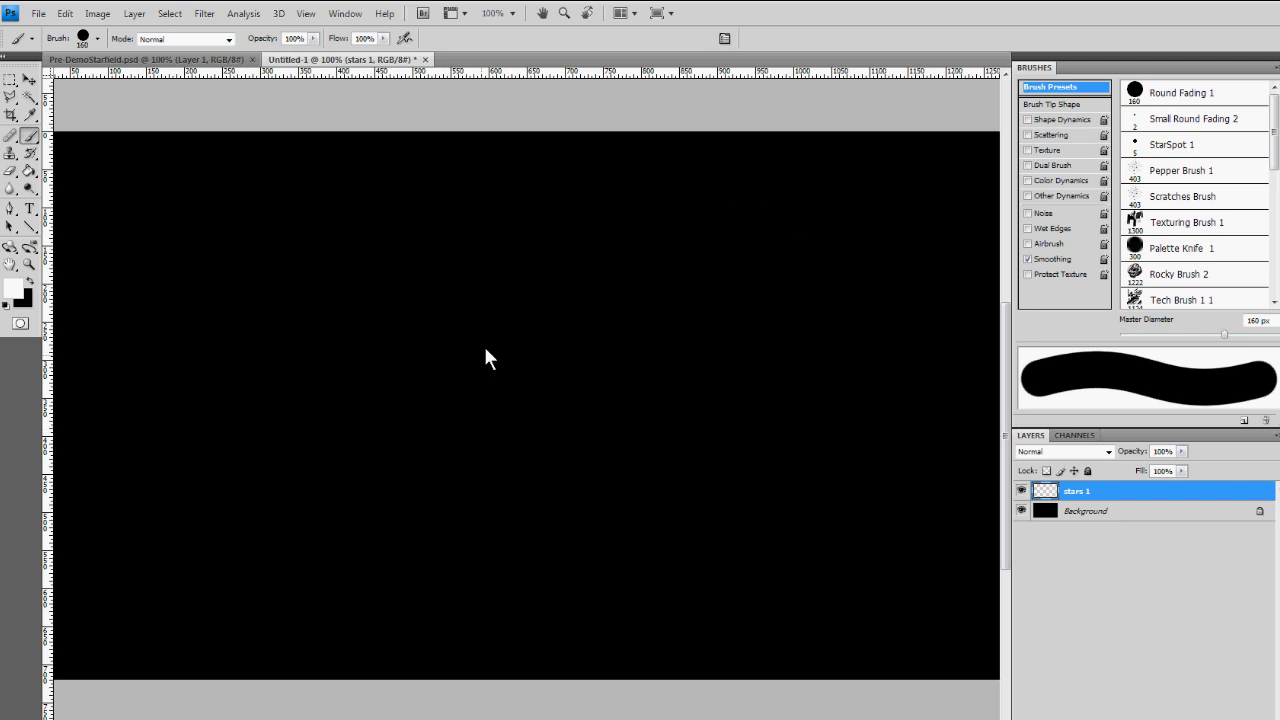
# Step: Reduce the brush's master diameter to 3 px
pyautogui.press('[')
pyautogui.moveTo(1220, 335); pyautogui.dragTo(1119, 336)
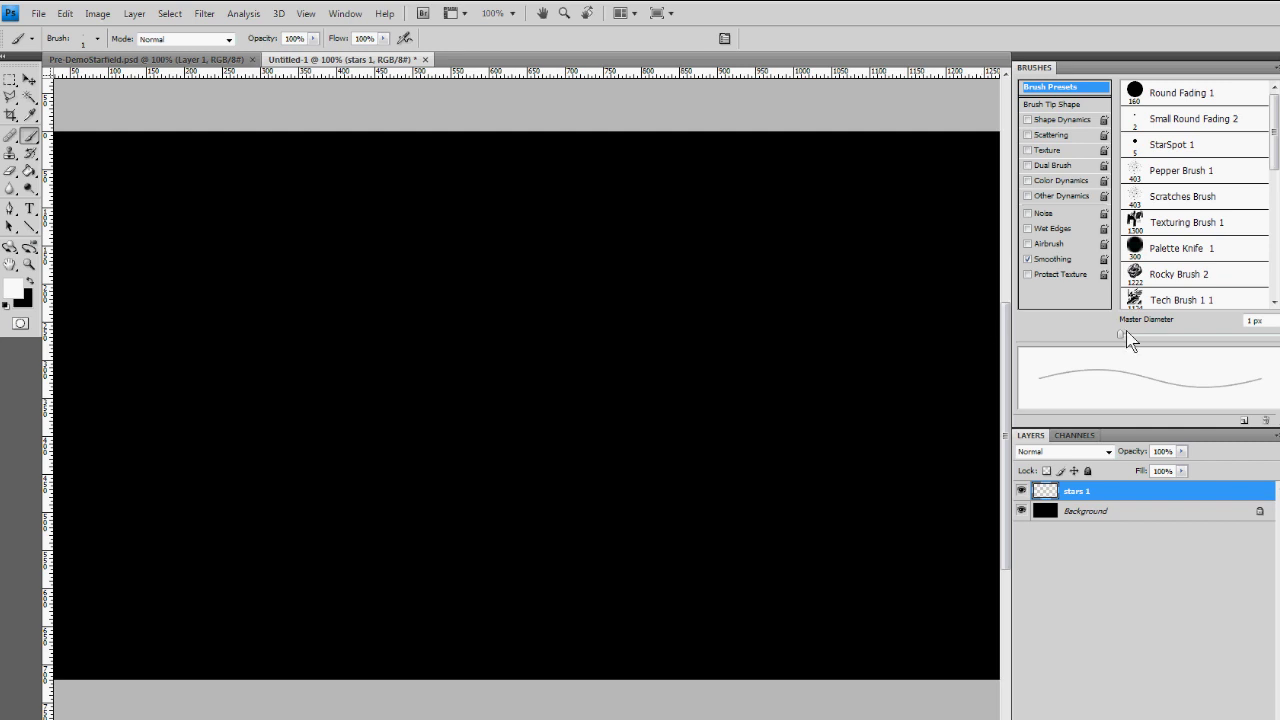
pyautogui.moveTo(1120, 336); pyautogui.dragTo(1121, 336)
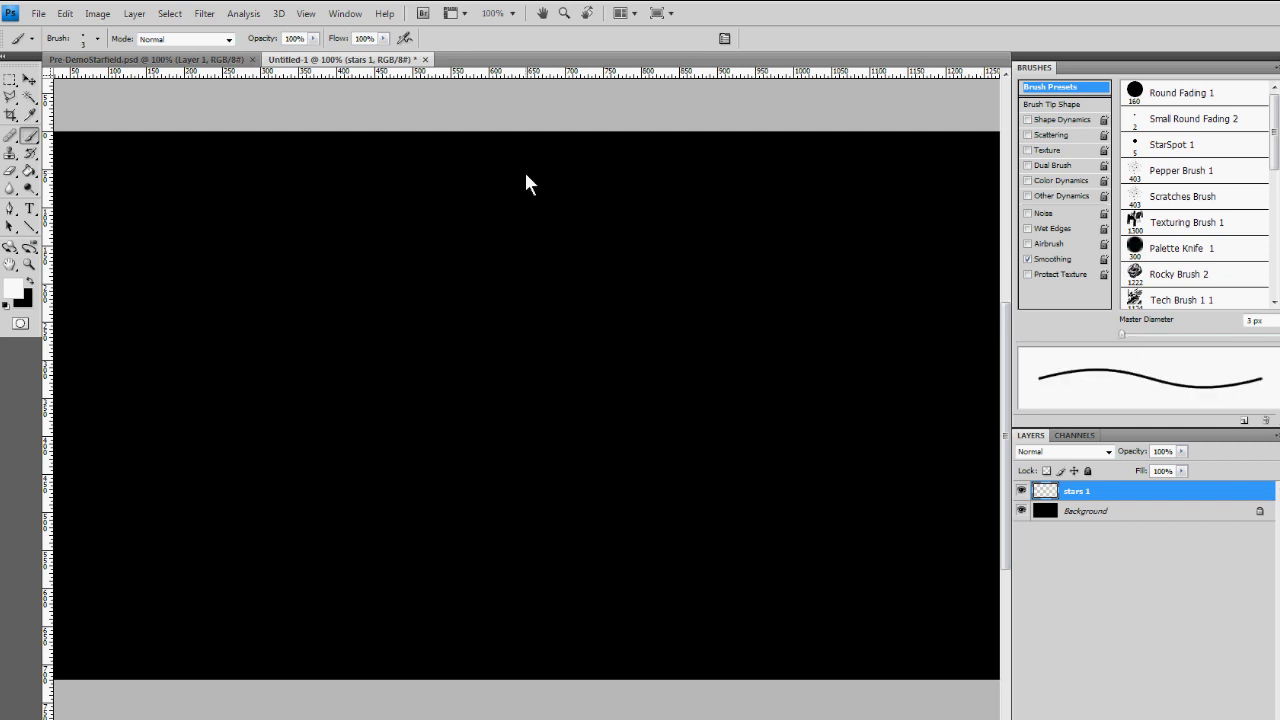
# Step: Try dotting individual small white stars across the upper half of the canvas, and undo them
pyautogui.click(500, 205)
pyautogui.click(390, 302)
pyautogui.click(623, 262)
pyautogui.click(540, 207)
pyautogui.click(530, 296)
pyautogui.click(461, 353)
pyautogui.click(455, 424)
pyautogui.click(529, 423)
pyautogui.click(564, 343)
pyautogui.click(486, 327)
pyautogui.click(446, 281)
pyautogui.click(394, 246)
pyautogui.click(353, 284)
pyautogui.hotkey('ctrl', 'alt', 'z')
pyautogui.hotkey('ctrl', 'alt', 'z')
pyautogui.hotkey('ctrl', 'alt', 'z')
pyautogui.hotkey('ctrl', 'alt', 'z')
# Step: Set the brush tip spacing to 979% so that a stroke leaves separate dots
pyautogui.click(1058, 104)
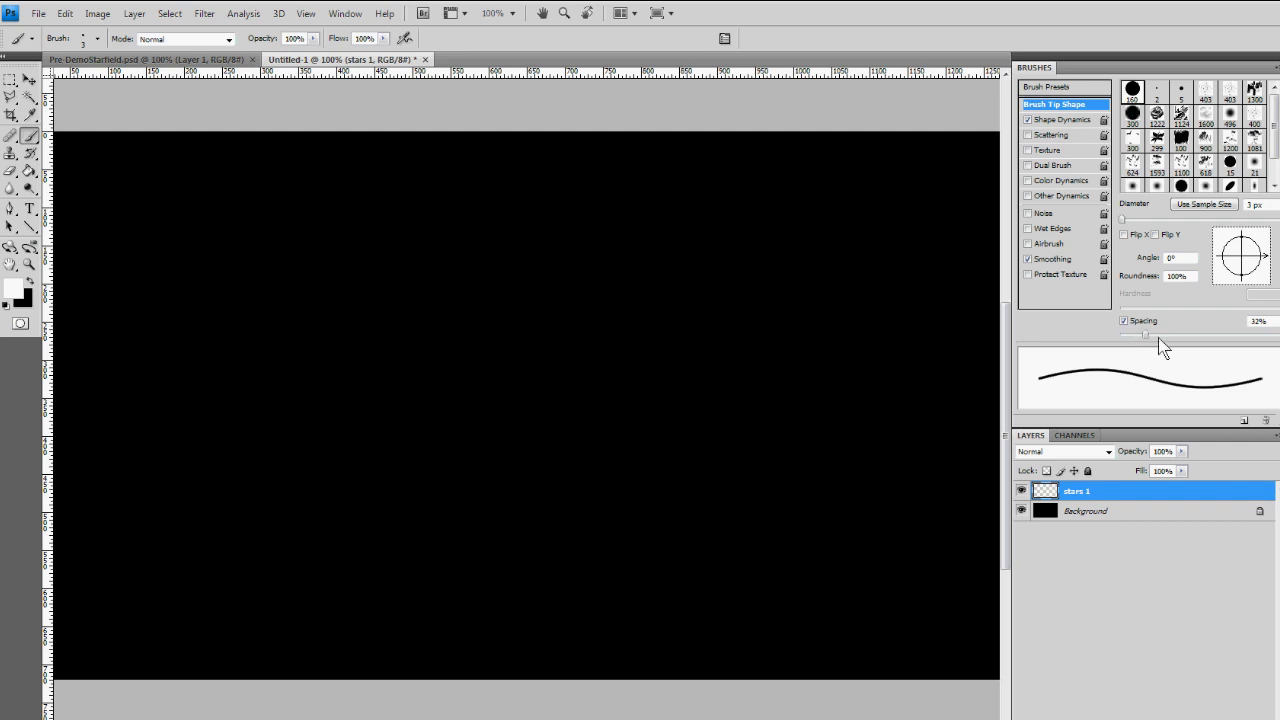
pyautogui.moveTo(1158, 337); pyautogui.dragTo(1273, 343)
# Step: Paint test dots with the widely spaced brush on the stars 1 layer, and clear the layer
pyautogui.moveTo(401, 306); pyautogui.dragTo(514, 248)
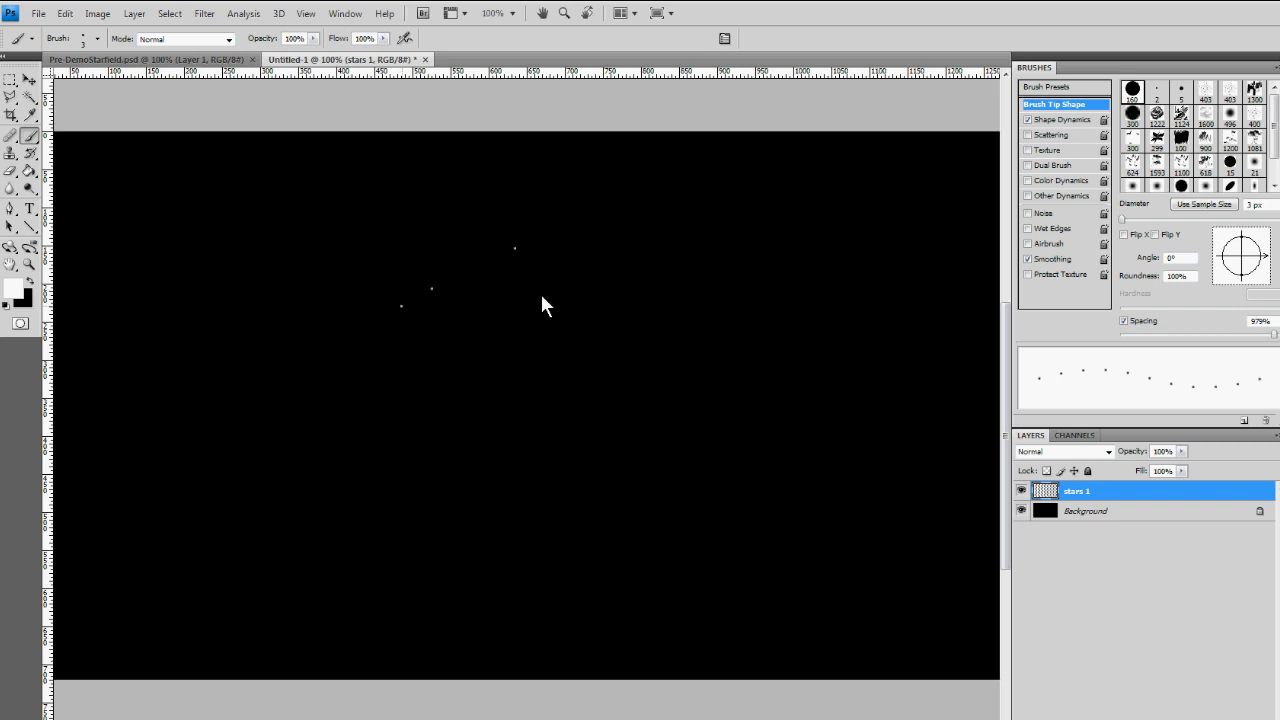
pyautogui.click(380, 316)
pyautogui.click(276, 332)
pyautogui.click(326, 449)
pyautogui.click(393, 457)
pyautogui.click(425, 349)
pyautogui.click(301, 277)
pyautogui.hotkey('ctrl', 'a')
pyautogui.press('Delete')
pyautogui.hotkey('ctrl', 'd')
# Step: Set the brush's Shape Dynamics size jitter to 74%
pyautogui.click(1062, 120)
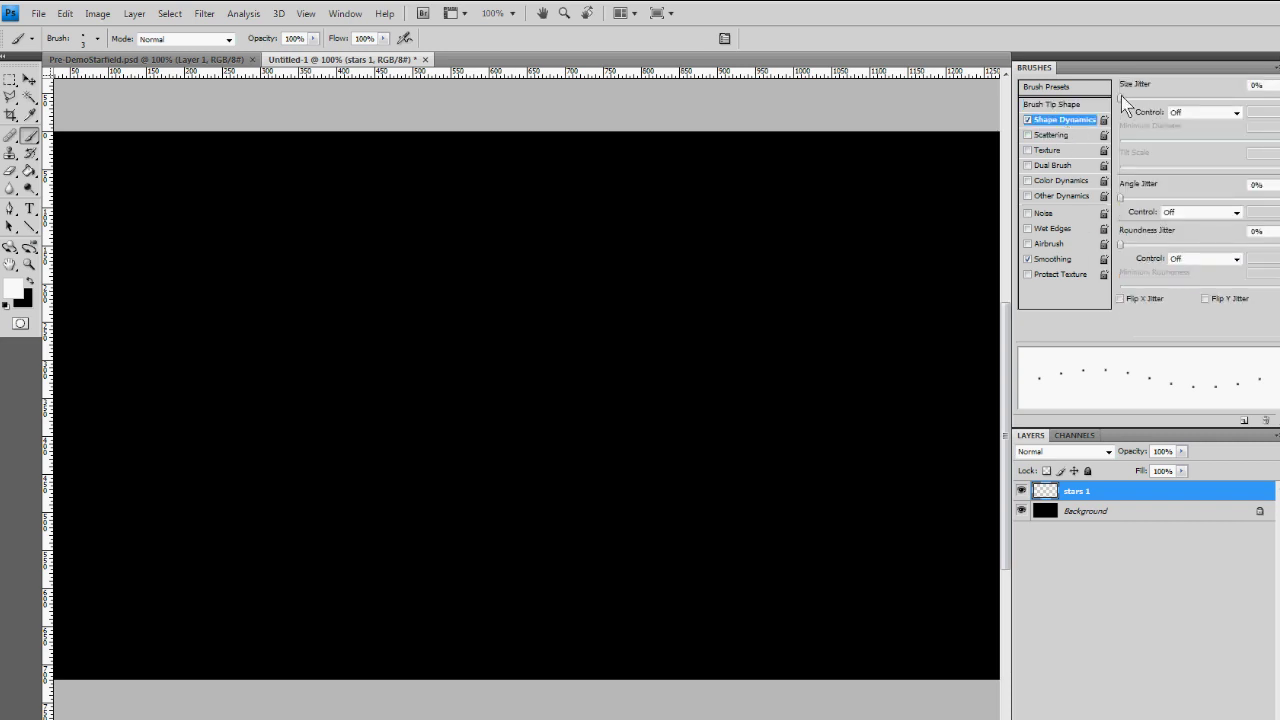
pyautogui.moveTo(1121, 97); pyautogui.dragTo(1243, 115)
# Step: Test the size-jittered brush with looping strokes across the canvas, and delete the resulting dots
pyautogui.moveTo(678, 388); pyautogui.dragTo(332, 487)
pyautogui.moveTo(727, 458); pyautogui.dragTo(509, 336)
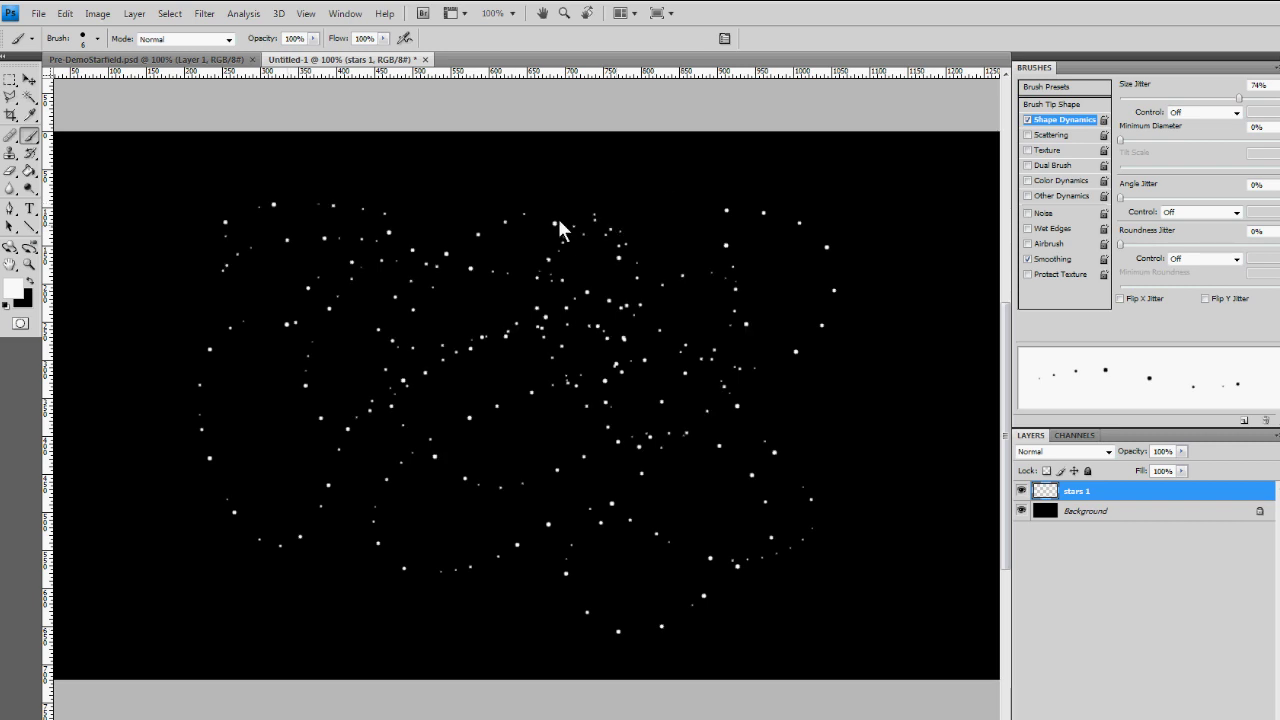
pyautogui.hotkey('ctrl', 'a')
pyautogui.press('Delete')
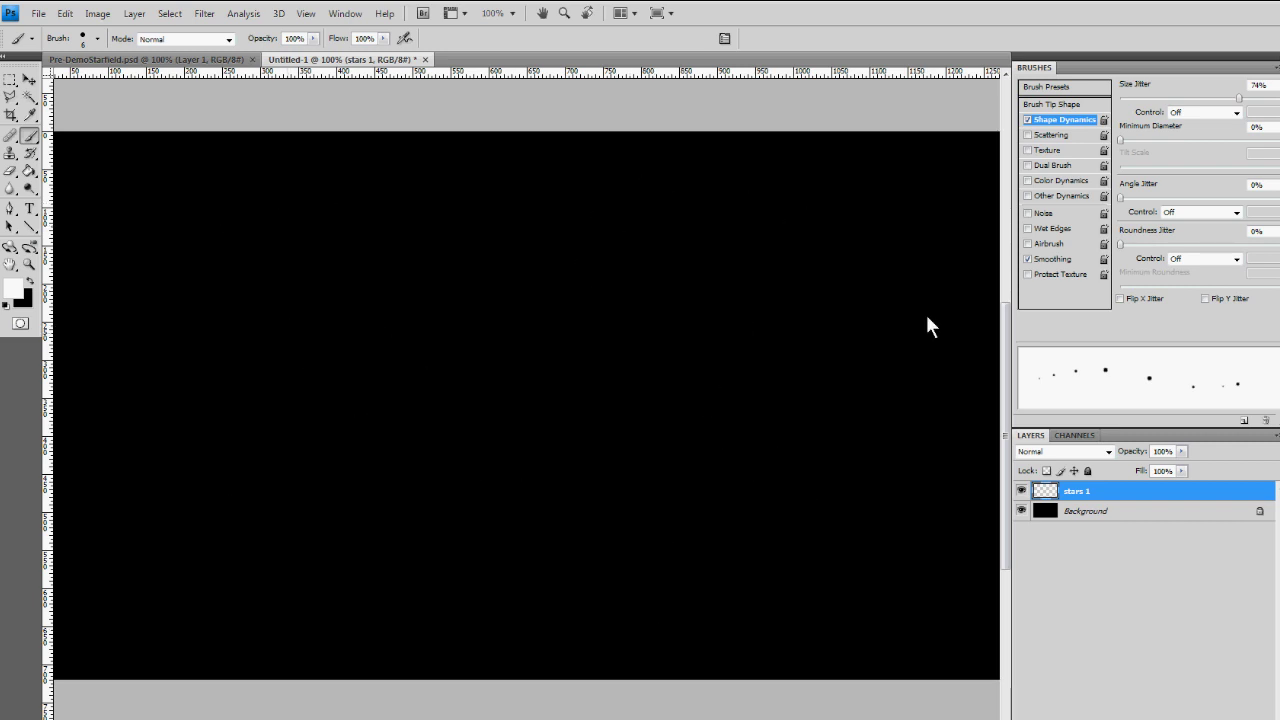
# Step: Enable Other Dynamics for the brush, with opacity jitter at 75% and its control set to Off
pyautogui.click(1068, 196)
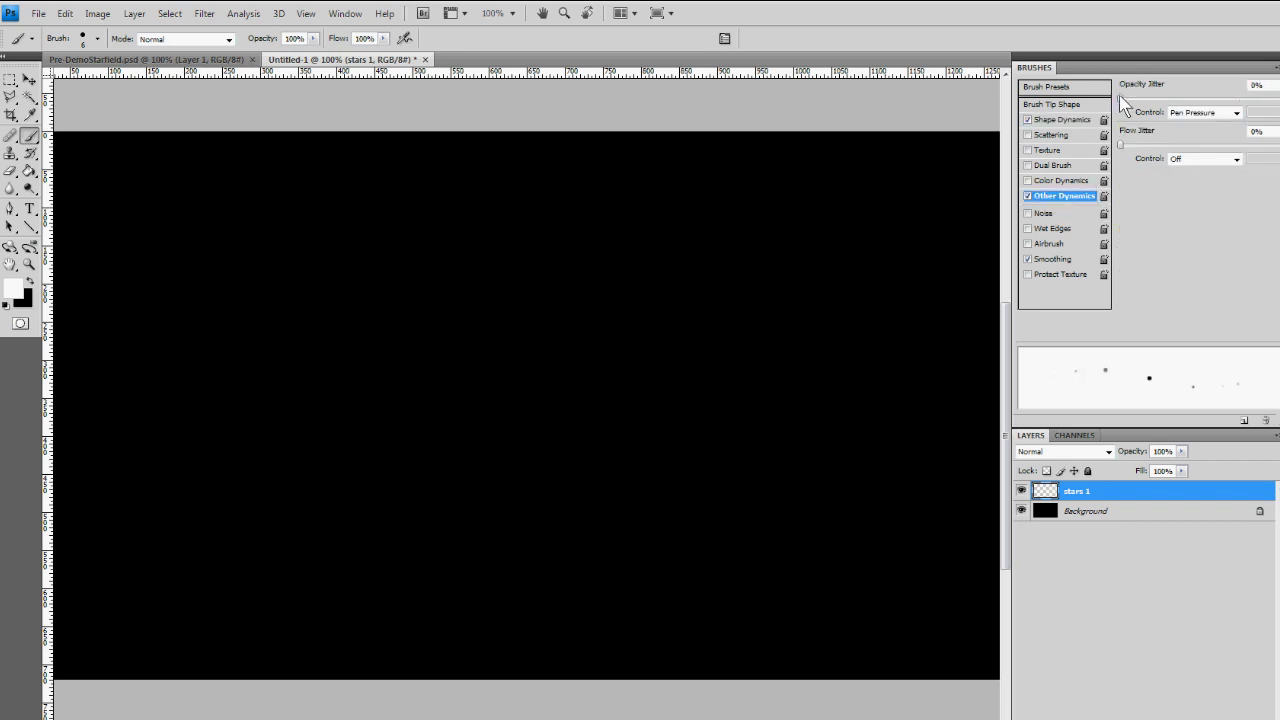
pyautogui.moveTo(1119, 96); pyautogui.dragTo(1237, 110)
pyautogui.click(1237, 113)
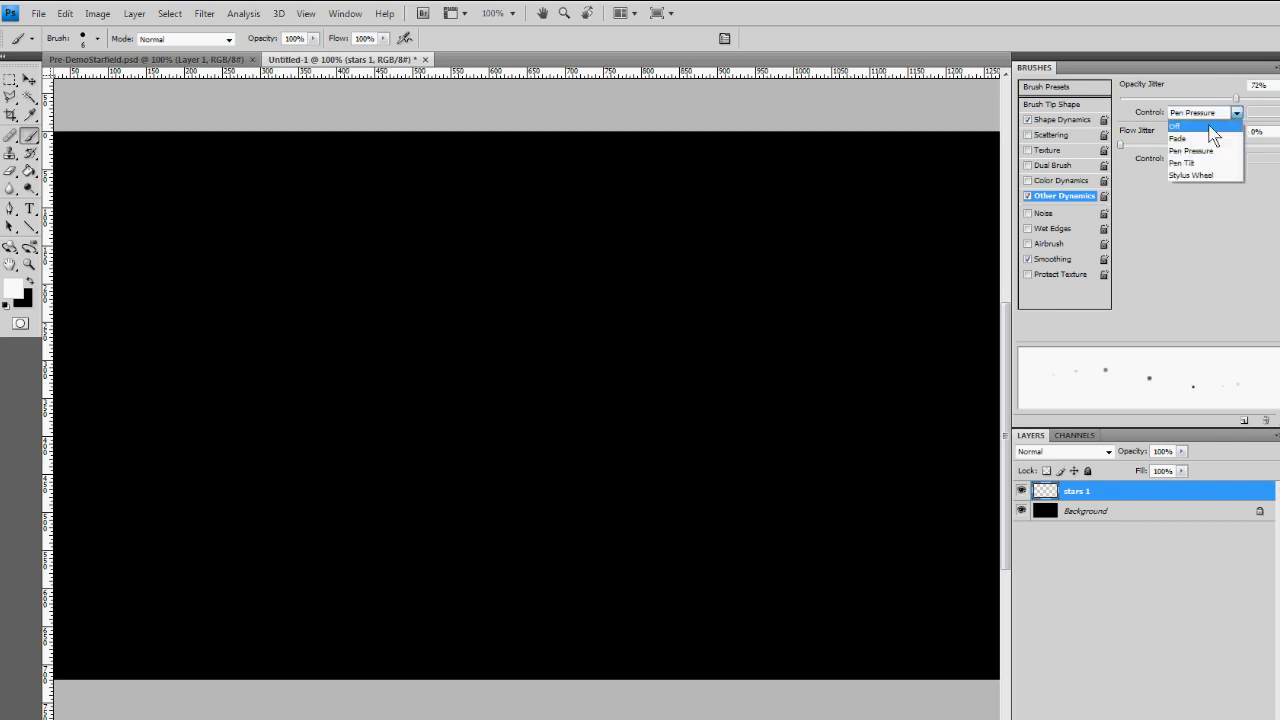
pyautogui.click(1180, 126)
pyautogui.moveTo(1236, 98); pyautogui.dragTo(1244, 110)
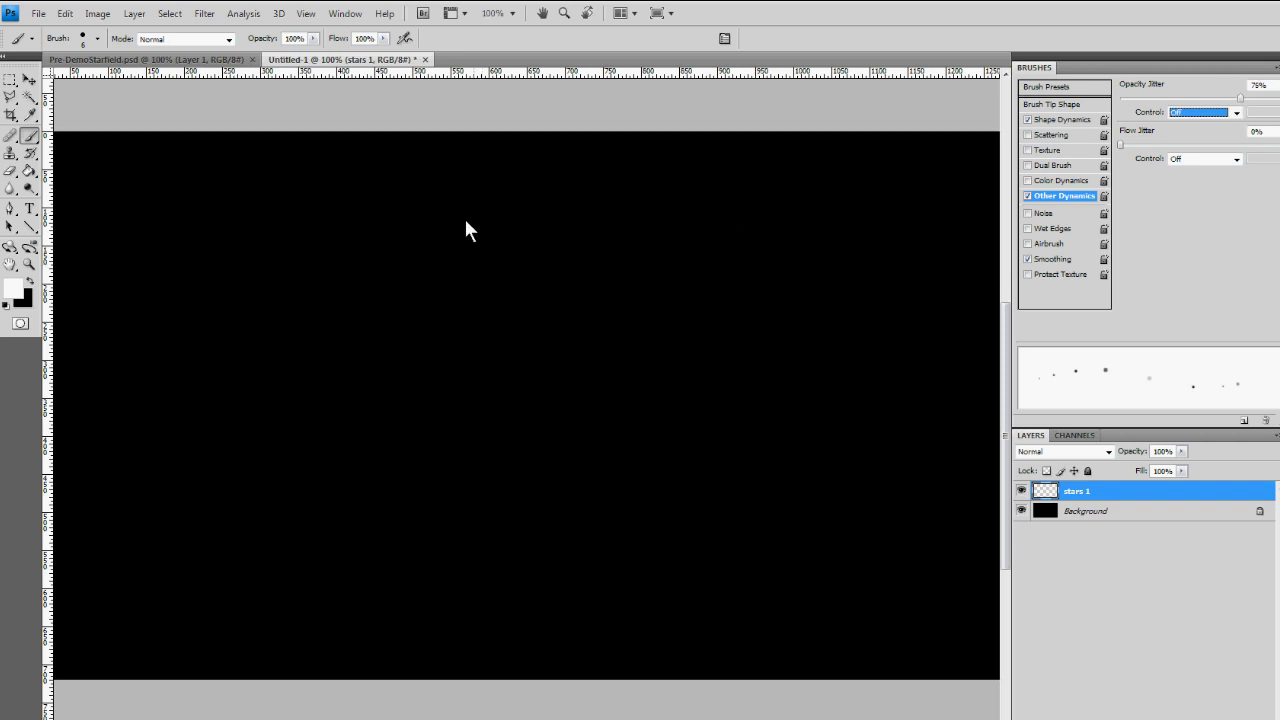
# Step: Paint trial strokes with the opacity-jittered brush on the stars 1 layer, and clear them
pyautogui.moveTo(466, 230); pyautogui.dragTo(481, 333)
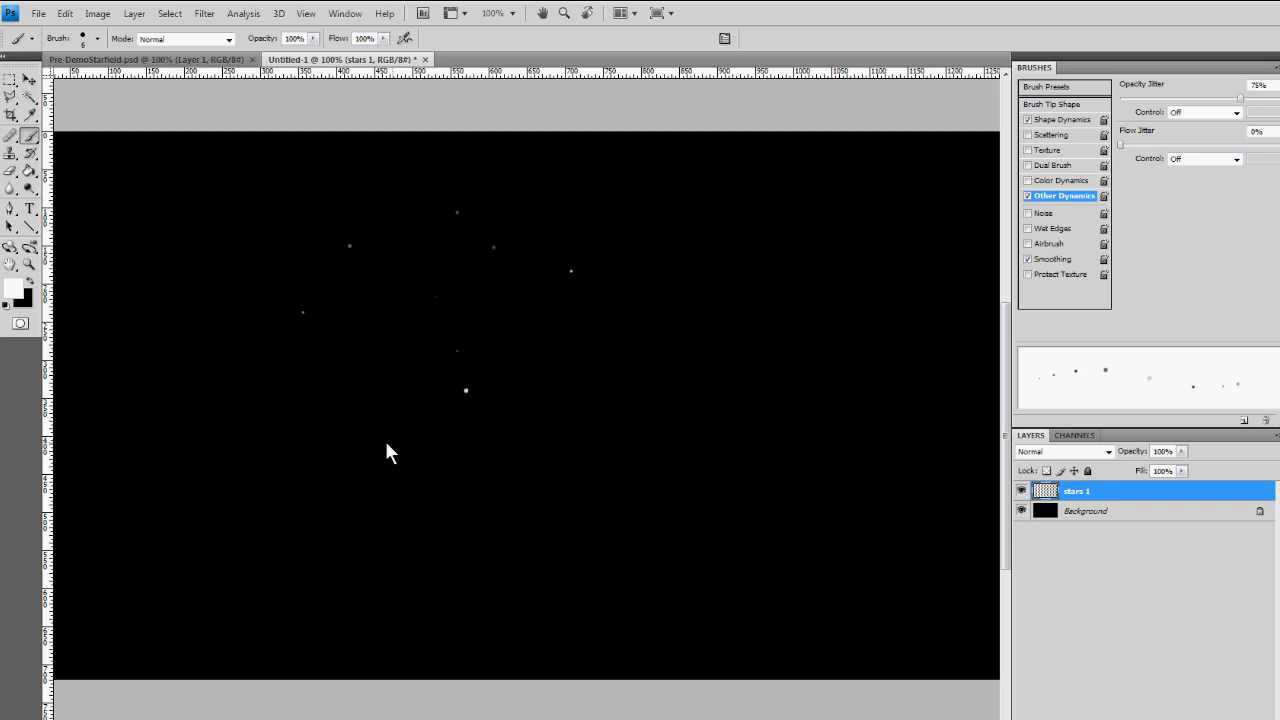
pyautogui.moveTo(310, 475)
pyautogui.mouseDown()
pyautogui.moveTo(617, 337)
pyautogui.moveTo(591, 409)
pyautogui.moveTo(708, 326)
pyautogui.moveTo(527, 371)
pyautogui.mouseUp()
pyautogui.moveTo(214, 505); pyautogui.dragTo(380, 429)
pyautogui.click(374, 249)
pyautogui.hotkey('ctrl', 'a')
pyautogui.press('Delete')
pyautogui.hotkey('ctrl', 'd')
# Step: Paint a dense field of small white stars over the whole canvas on the stars 1 layer
pyautogui.moveTo(311, 269); pyautogui.dragTo(329, 308)
pyautogui.moveTo(259, 258)
pyautogui.mouseDown()
pyautogui.moveTo(260, 325)
pyautogui.moveTo(221, 316)
pyautogui.mouseUp()
pyautogui.moveTo(192, 404)
pyautogui.mouseDown()
pyautogui.moveTo(239, 410)
pyautogui.moveTo(243, 444)
pyautogui.mouseUp()
pyautogui.moveTo(340, 406); pyautogui.dragTo(300, 528)
pyautogui.moveTo(211, 343)
pyautogui.mouseDown()
pyautogui.moveTo(143, 284)
pyautogui.moveTo(213, 218)
pyautogui.moveTo(143, 284)
pyautogui.moveTo(188, 270)
pyautogui.mouseUp()
pyautogui.moveTo(530, 298)
pyautogui.mouseDown()
pyautogui.moveTo(580, 283)
pyautogui.moveTo(494, 346)
pyautogui.moveTo(447, 344)
pyautogui.mouseUp()
pyautogui.moveTo(327, 243)
pyautogui.mouseDown()
pyautogui.moveTo(311, 193)
pyautogui.moveTo(251, 208)
pyautogui.mouseUp()
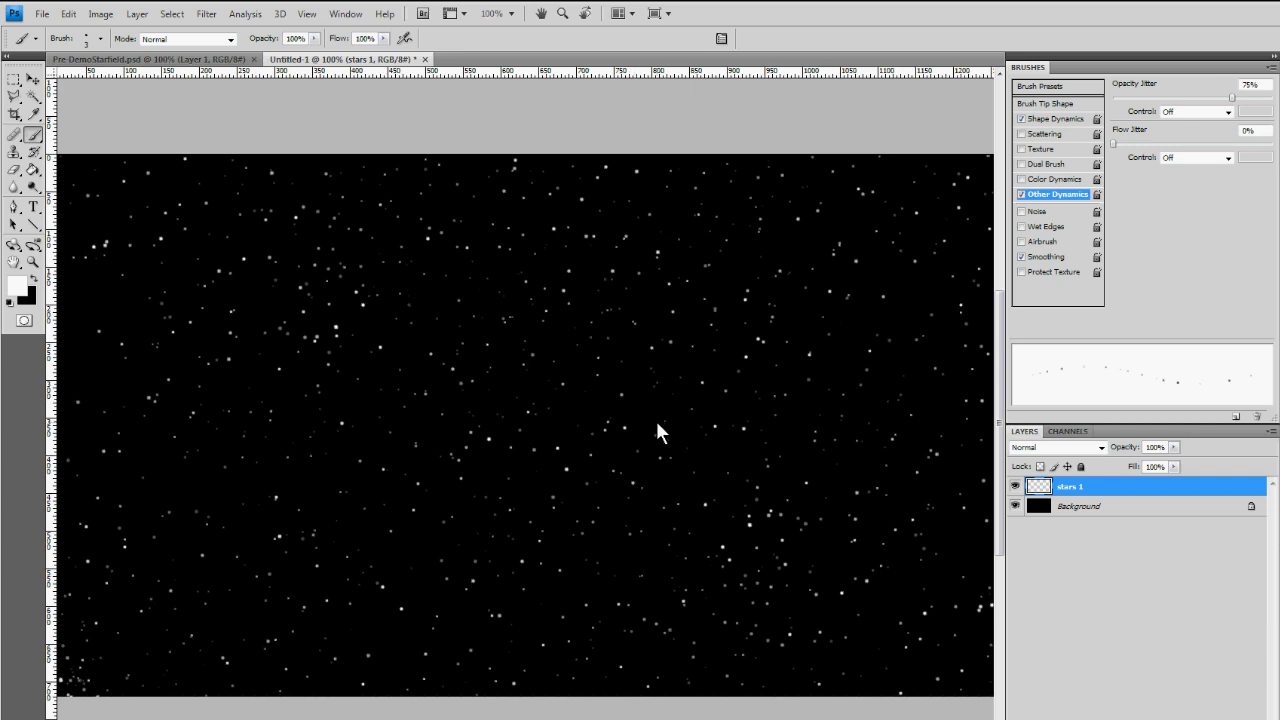
# Step: Lower the opacity of the stars 1 layer to dim its stars, and leave no layer selected
pyautogui.click(1173, 448)
pyautogui.moveTo(1167, 463); pyautogui.dragTo(1153, 470)
pyautogui.moveTo(1139, 466); pyautogui.dragTo(1137, 467)
pyautogui.moveTo(1139, 467); pyautogui.dragTo(1140, 472)
pyautogui.click(1009, 555)
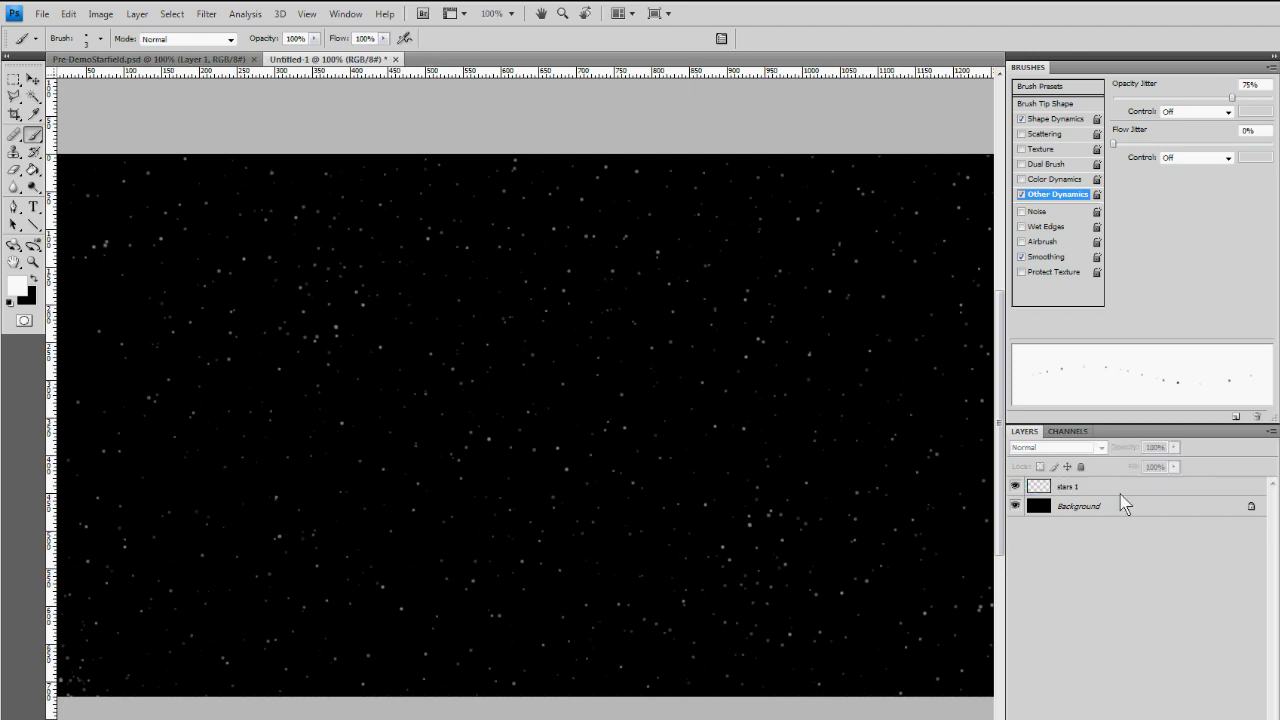
# Step: Add a new layer directly above the stars 1 layer and name it stars 2
pyautogui.click(1179, 487)
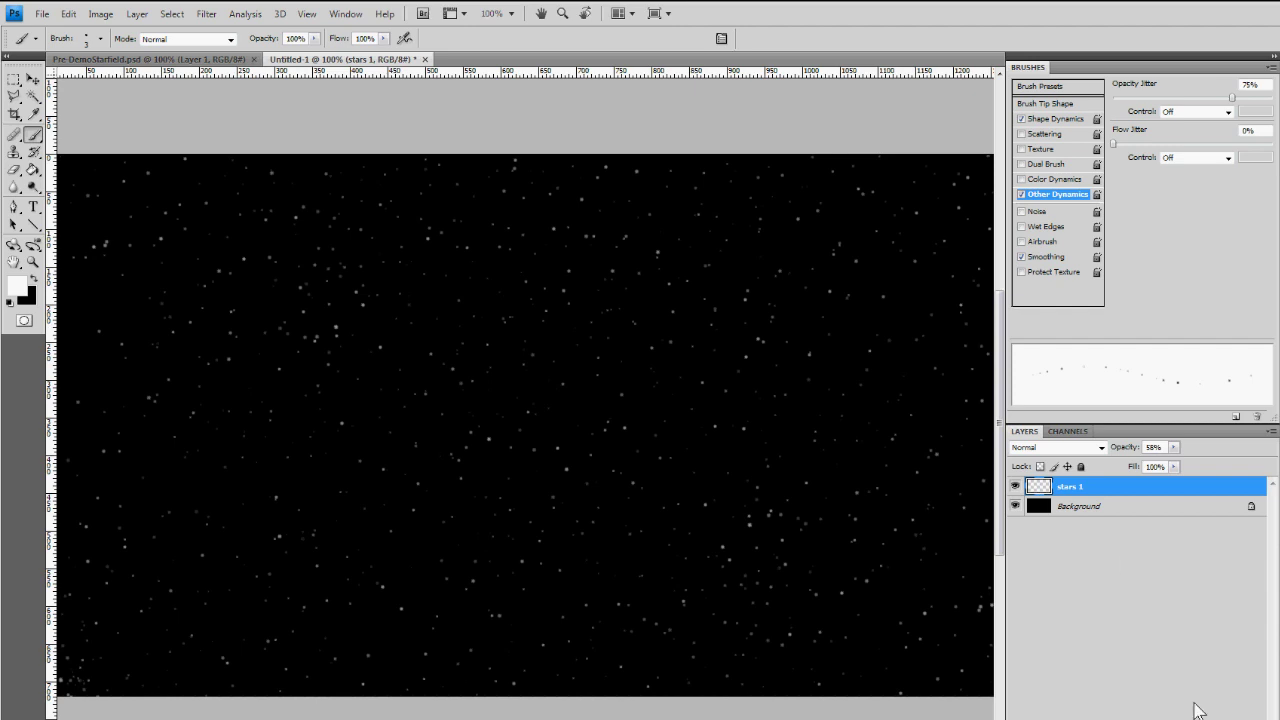
pyautogui.click(1237, 719)
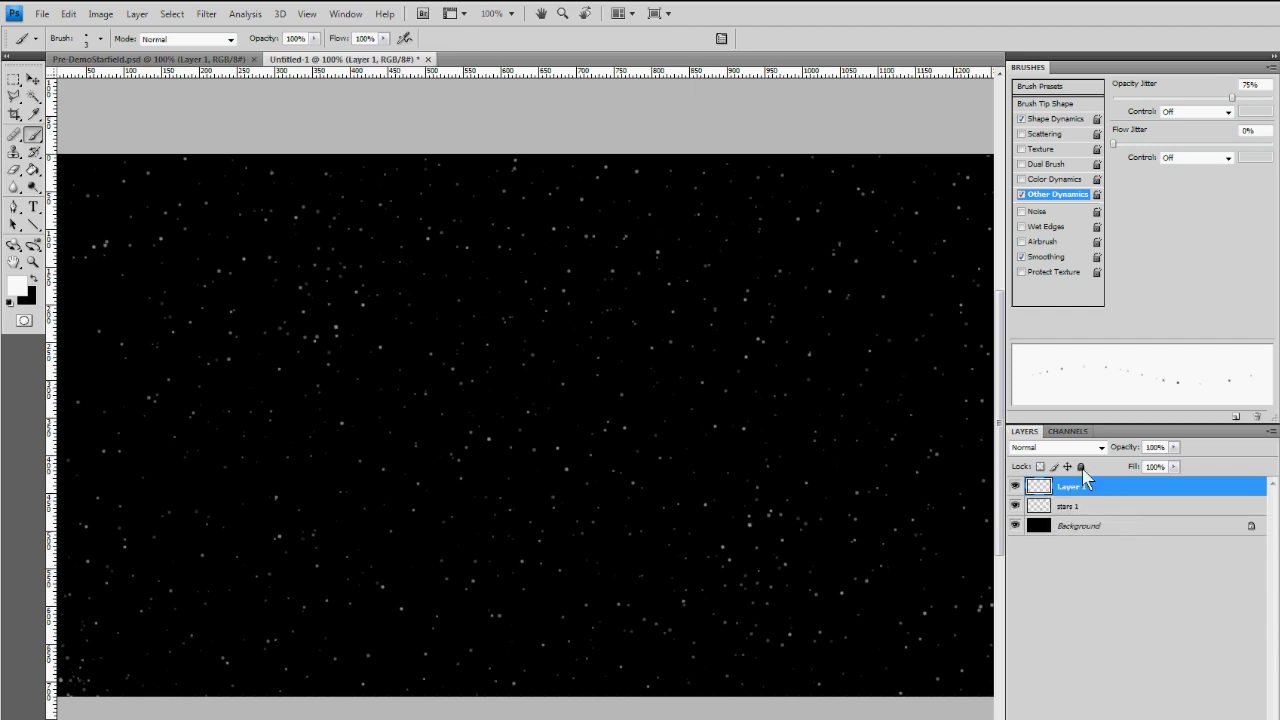
pyautogui.doubleClick(1072, 486)
pyautogui.write('stars 2')
pyautogui.press('Return')
# Step: Set the brush size to 5 px and paint larger, brighter stars across the canvas on the stars 2 layer
pyautogui.press(']')
pyautogui.press(']')
pyautogui.press(']')
pyautogui.press(']')
pyautogui.press(']')
pyautogui.press(']')
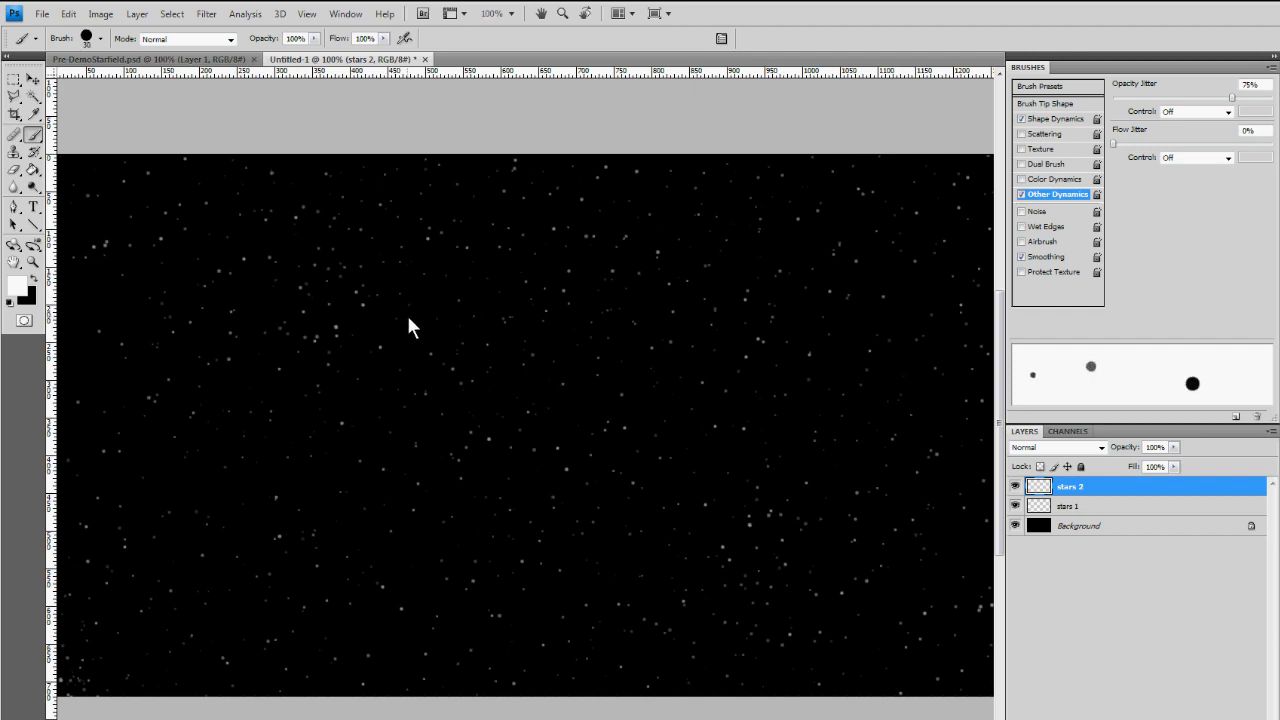
pyautogui.press('[')
pyautogui.press('[')
pyautogui.press('[')
pyautogui.press('[')
pyautogui.press('[')
pyautogui.press('[')
pyautogui.moveTo(357, 253)
pyautogui.mouseDown()
pyautogui.moveTo(223, 284)
pyautogui.moveTo(238, 429)
pyautogui.moveTo(210, 540)
pyautogui.moveTo(123, 563)
pyautogui.mouseUp()
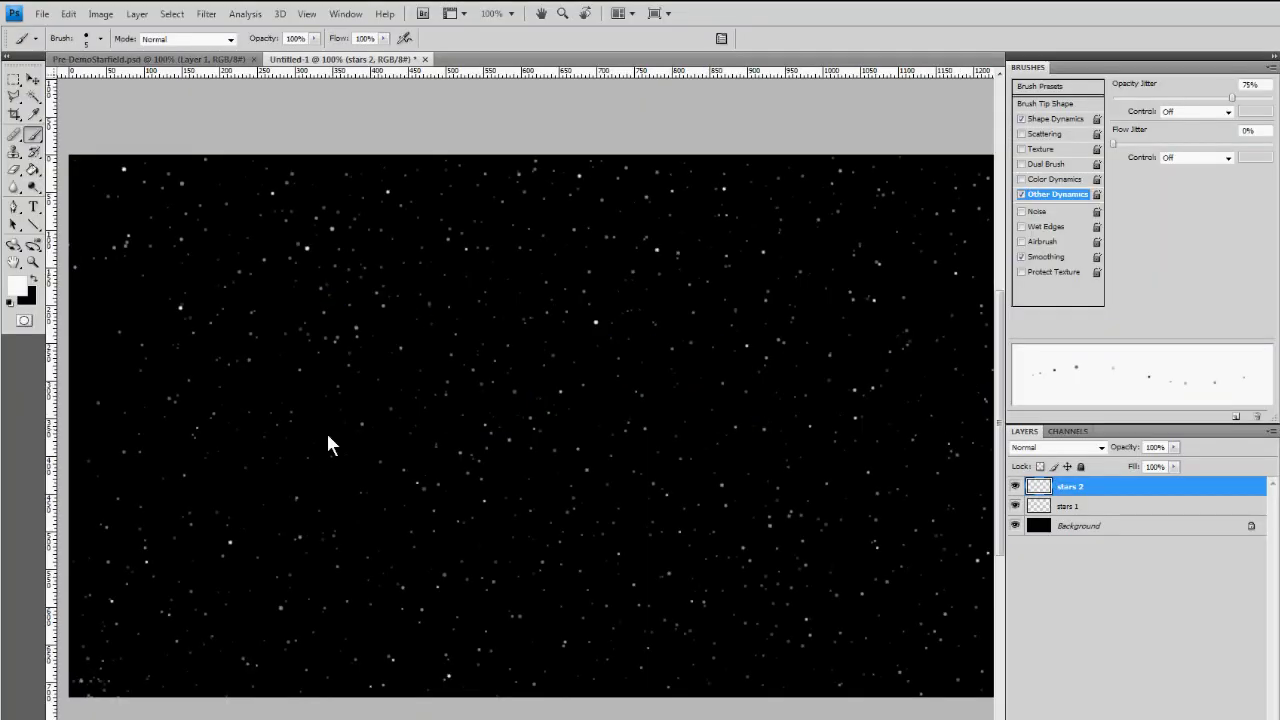
# Step: Compare the image with the stars 1 layer hidden and shown to check how the new stars are distributed
pyautogui.click(1016, 506)
pyautogui.click(1016, 506)
pyautogui.click(1016, 506)
pyautogui.click(1016, 506)
# Step: Add more scattered stars to the sparse areas of the stars 2 layer, with the stars 1 layer visible at the end
pyautogui.moveTo(121, 428); pyautogui.dragTo(388, 293)
pyautogui.click(333, 555)
pyautogui.click(693, 418)
pyautogui.click(581, 258)
pyautogui.click(662, 308)
pyautogui.click(680, 320)
pyautogui.click(735, 364)
pyautogui.click(774, 664)
pyautogui.click(513, 685)
pyautogui.click(313, 663)
pyautogui.click(127, 477)
pyautogui.click(1015, 505)
pyautogui.moveTo(690, 367); pyautogui.dragTo(734, 413)
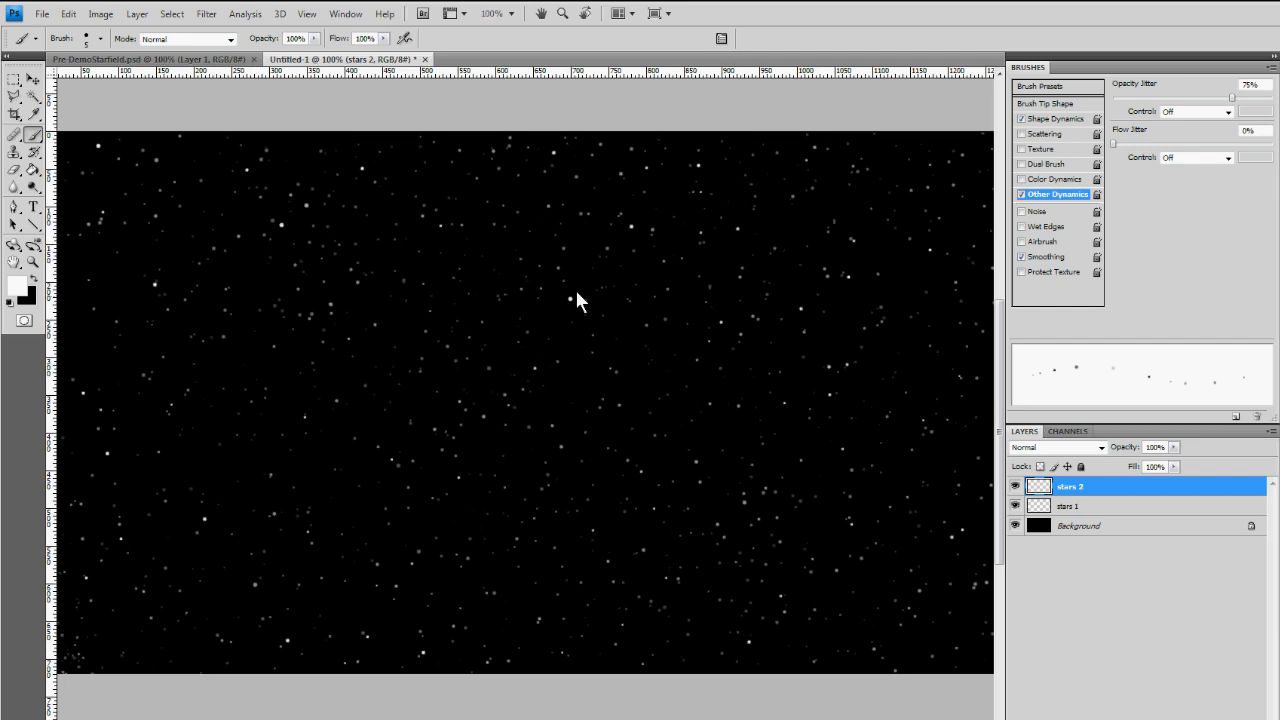
# Step: Duplicate the stars 2 layer and place the copy beneath the original
pyautogui.click(12, 77)
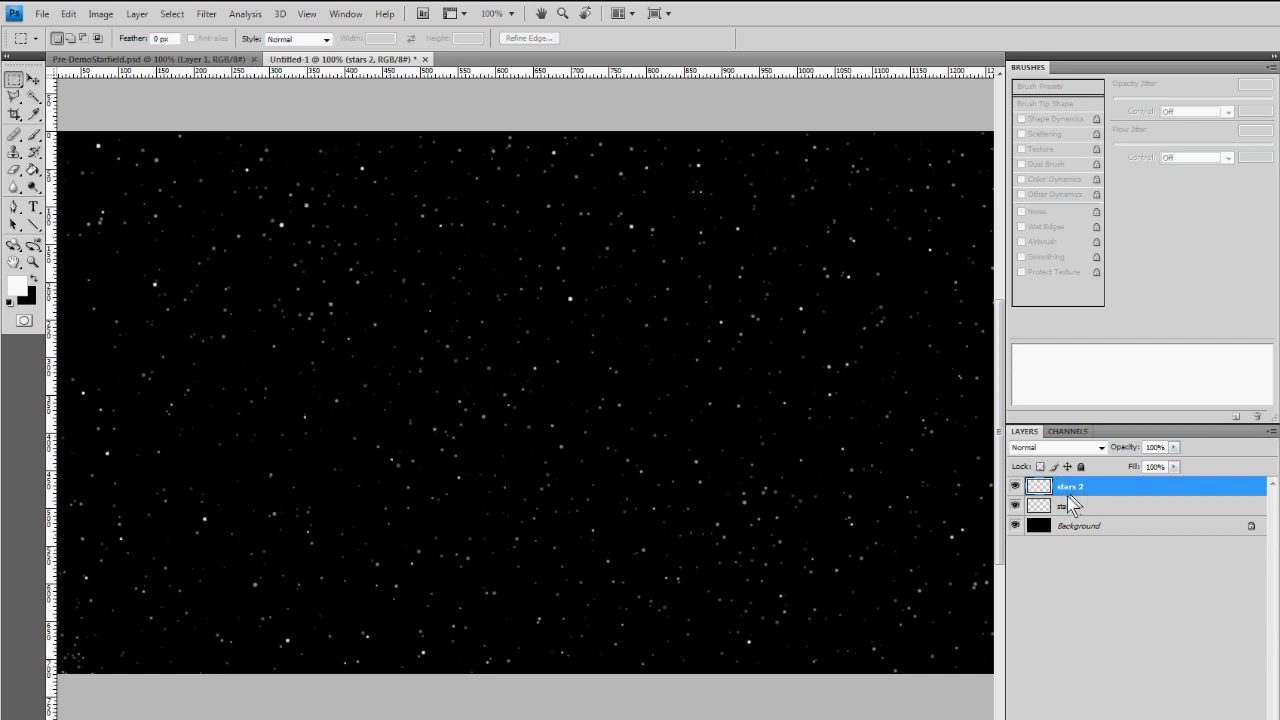
pyautogui.hotkey('ctrl', 'j')
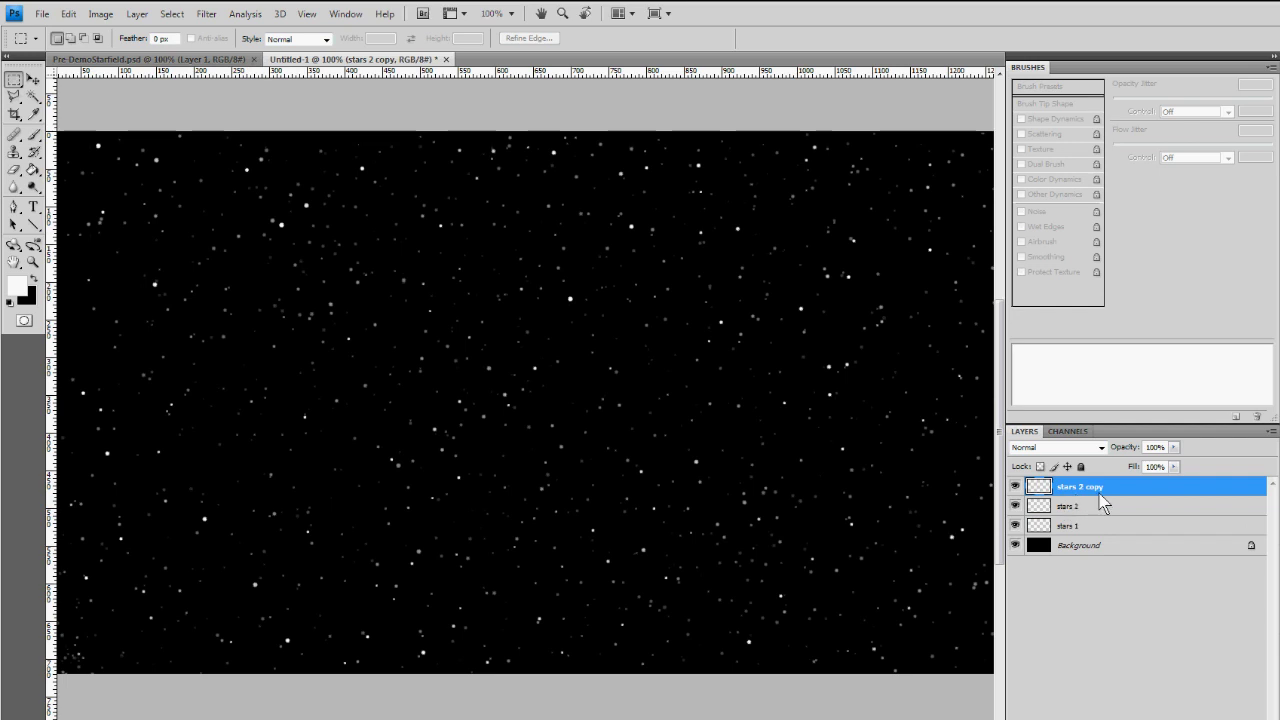
pyautogui.moveTo(1091, 498); pyautogui.dragTo(1088, 518)
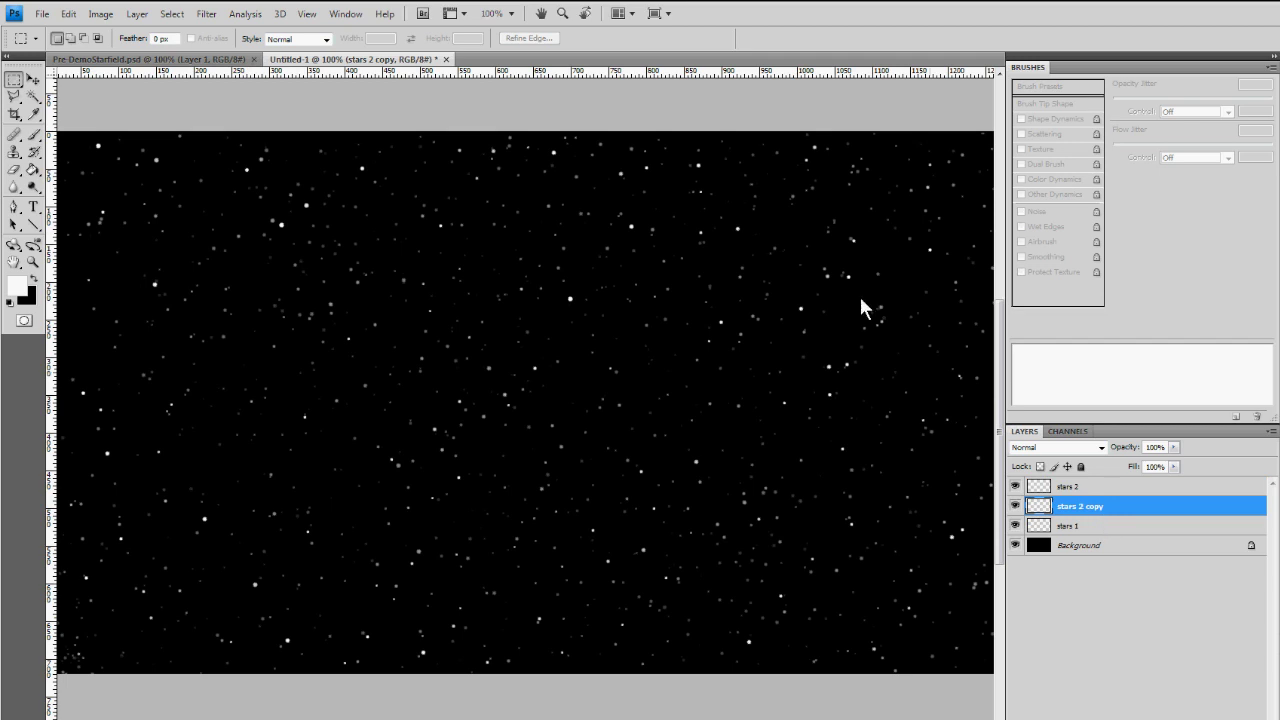
# Step: Apply a Gaussian Blur with a radius of 3.4 pixels to the stars 2 copy layer to give the stars a glow
pyautogui.click(206, 14)
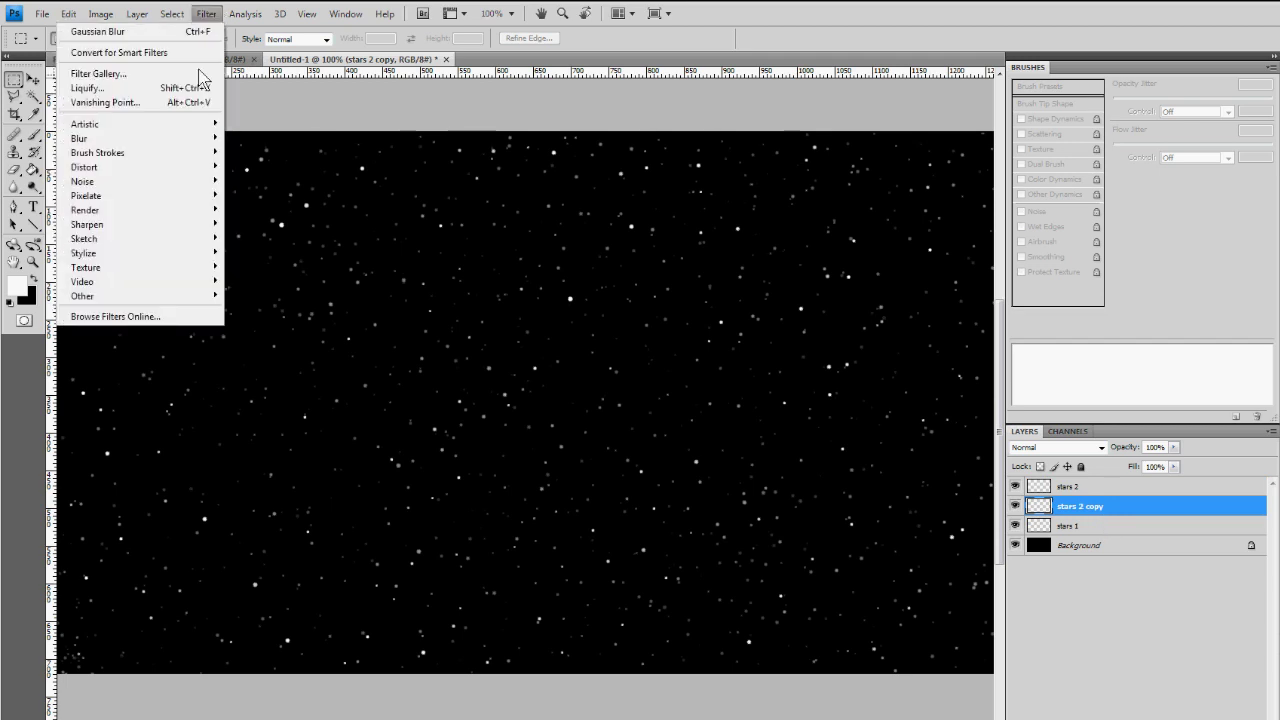
pyautogui.moveTo(185, 138)
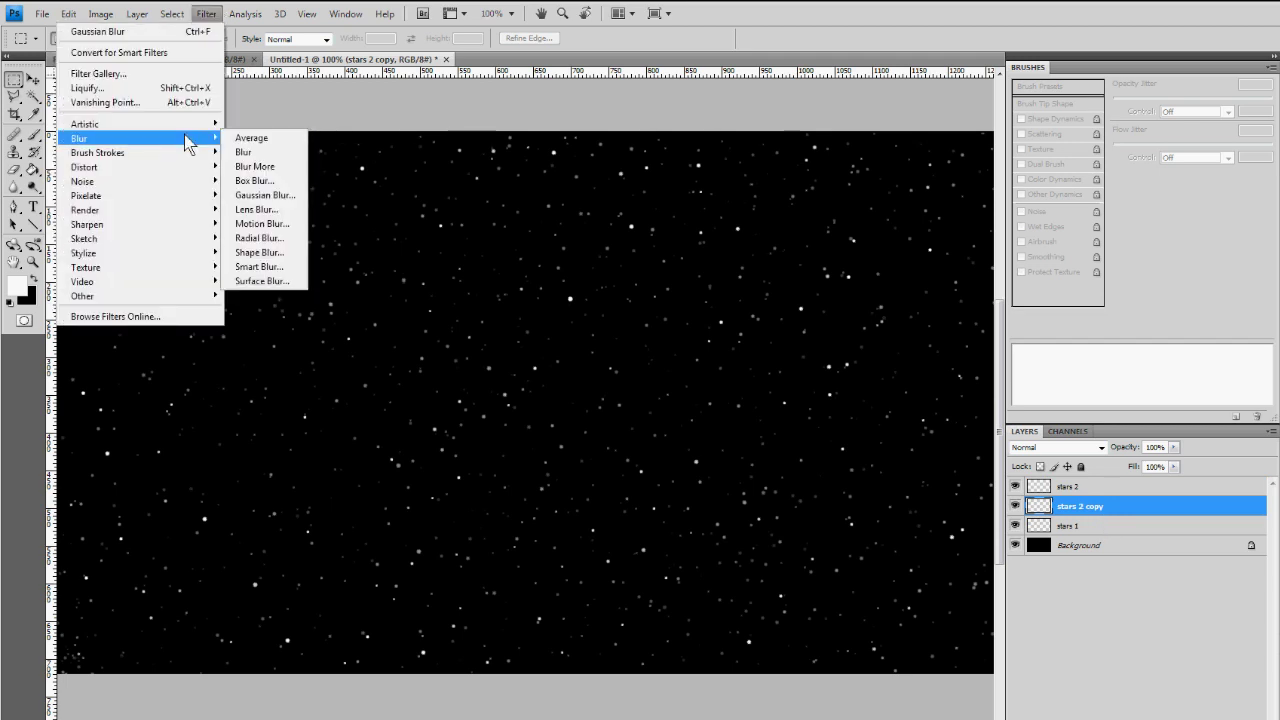
pyautogui.click(253, 196)
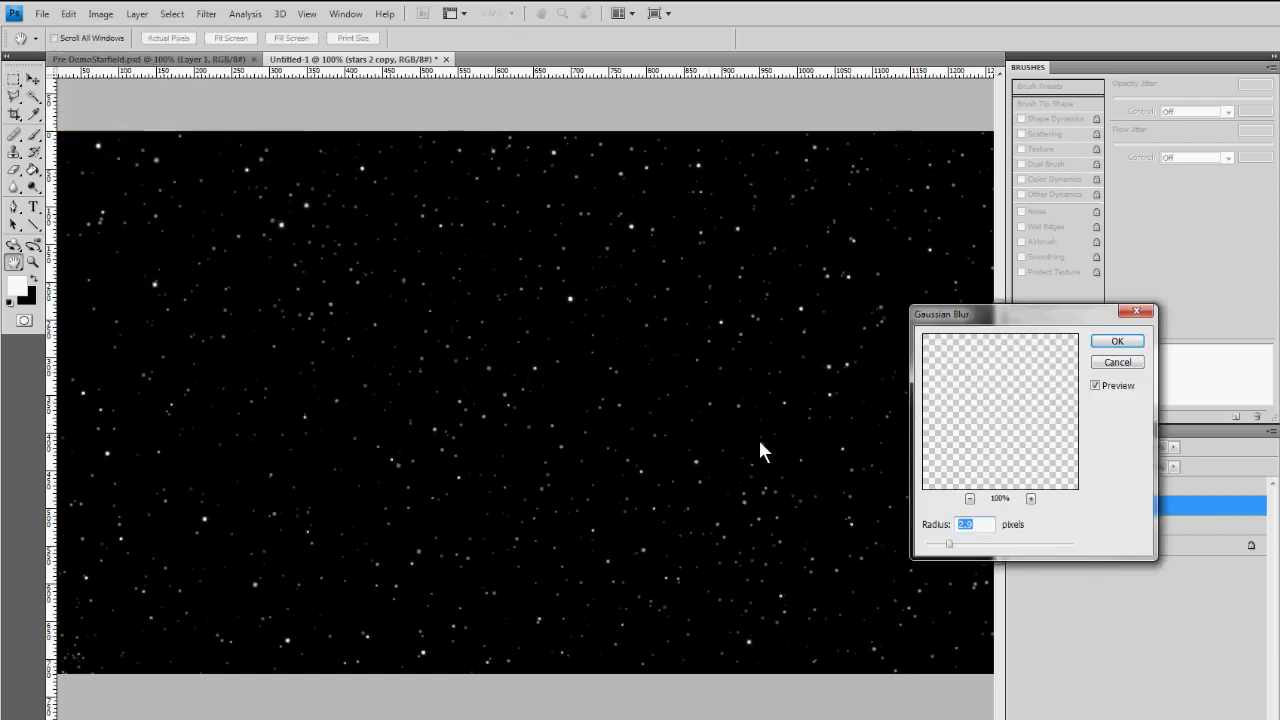
pyautogui.moveTo(949, 543)
pyautogui.mouseDown()
pyautogui.moveTo(964, 545)
pyautogui.moveTo(931, 546)
pyautogui.moveTo(953, 555)
pyautogui.mouseUp()
pyautogui.click(951, 547)
pyautogui.hotkey('ctrl', '+')
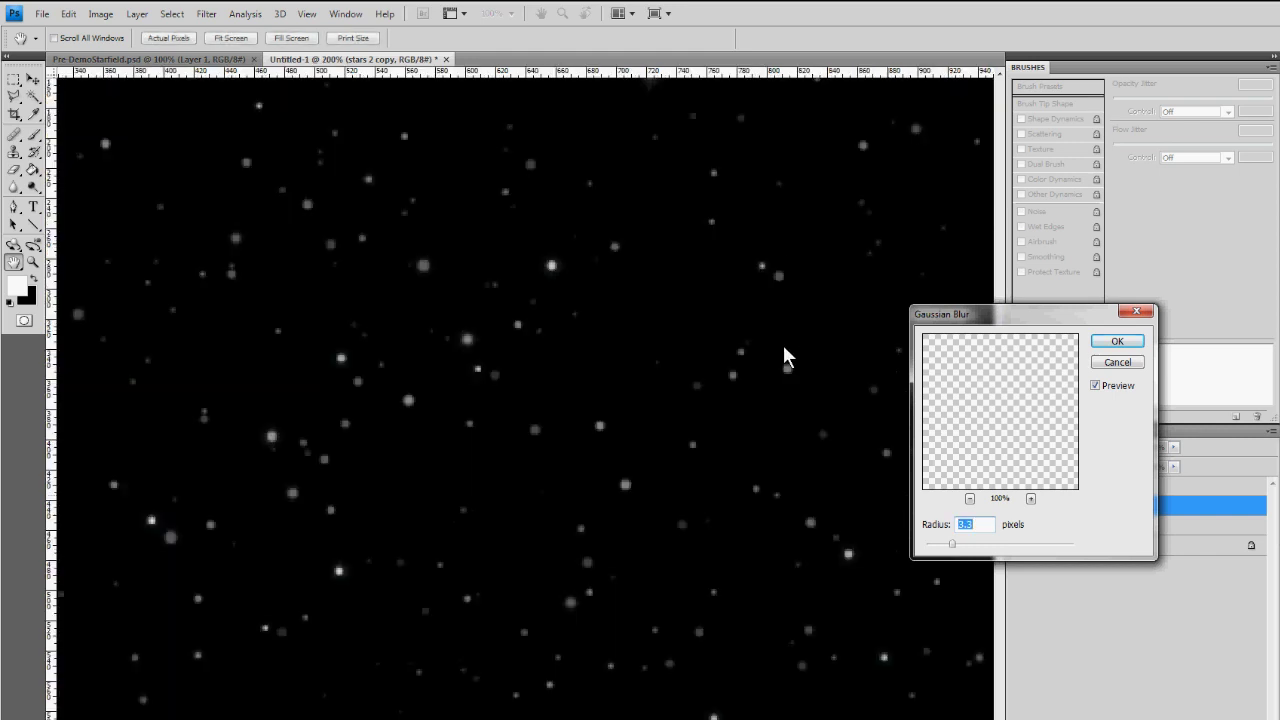
pyautogui.hotkey('ctrl', '+')
pyautogui.scroll(2, 618, 593)
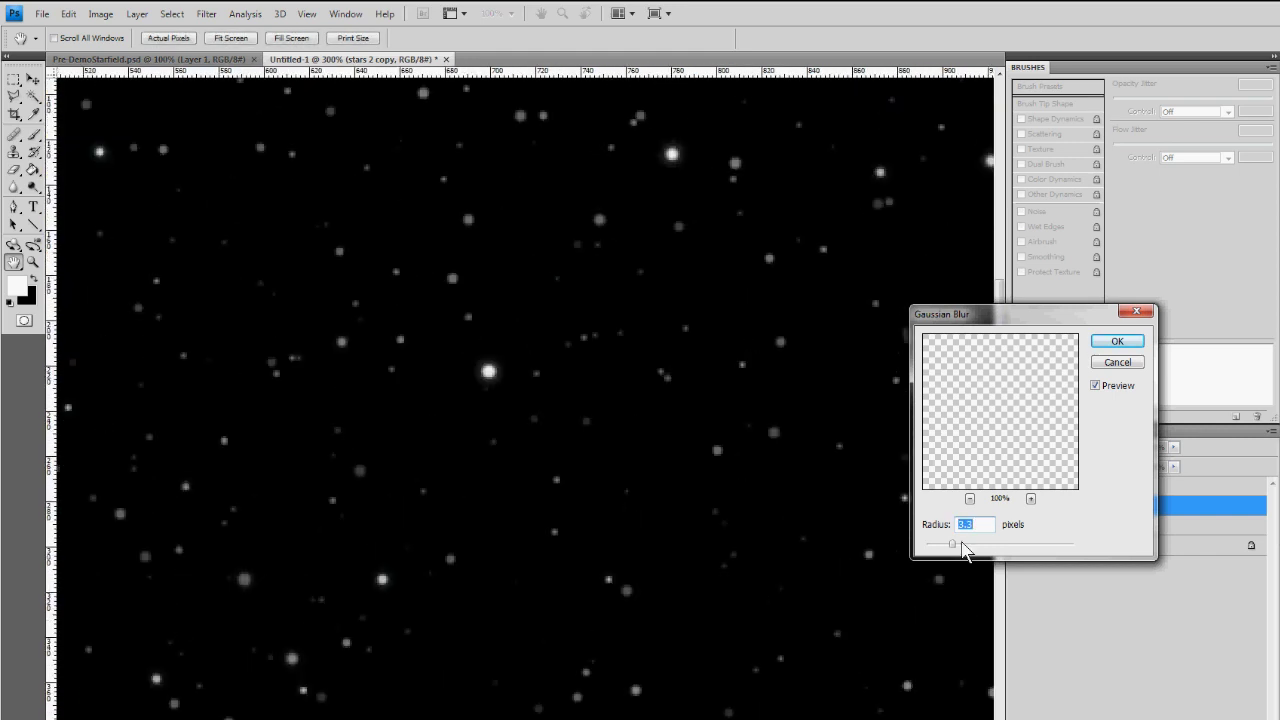
pyautogui.moveTo(962, 545)
pyautogui.mouseDown()
pyautogui.moveTo(890, 528)
pyautogui.moveTo(968, 556)
pyautogui.moveTo(953, 550)
pyautogui.mouseUp()
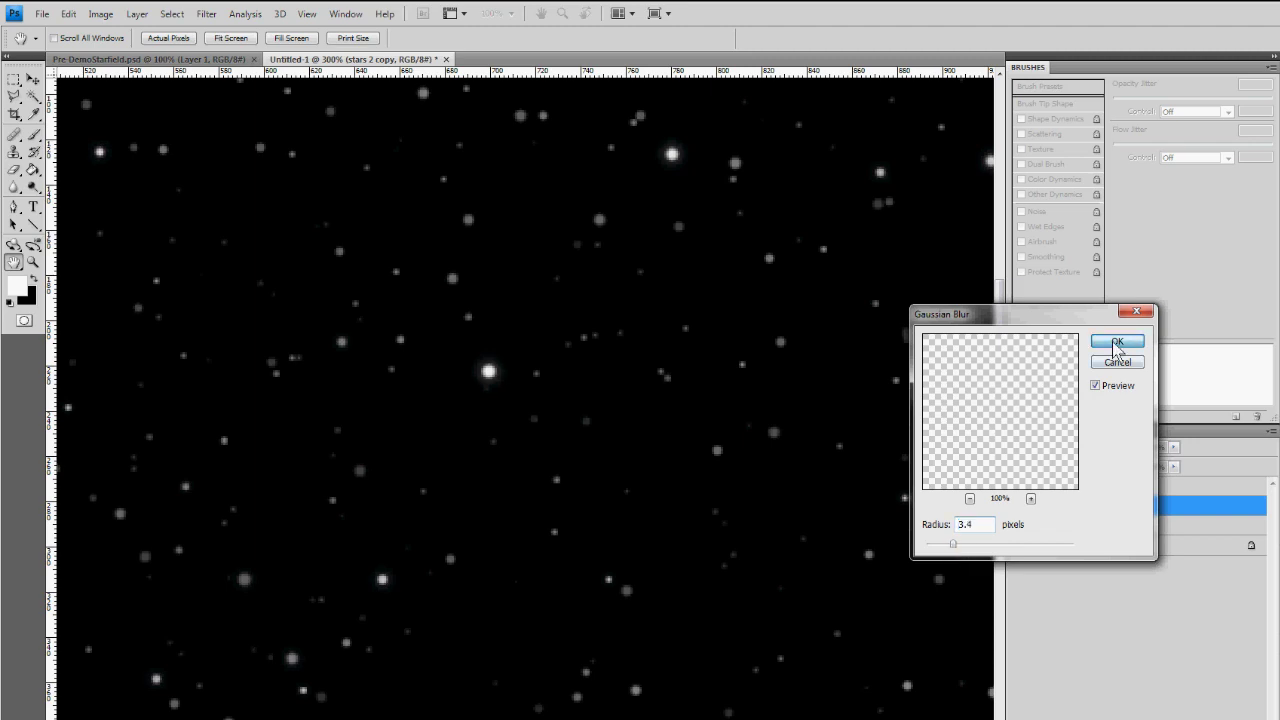
pyautogui.click(1116, 342)
pyautogui.hotkey('ctrl', '-')
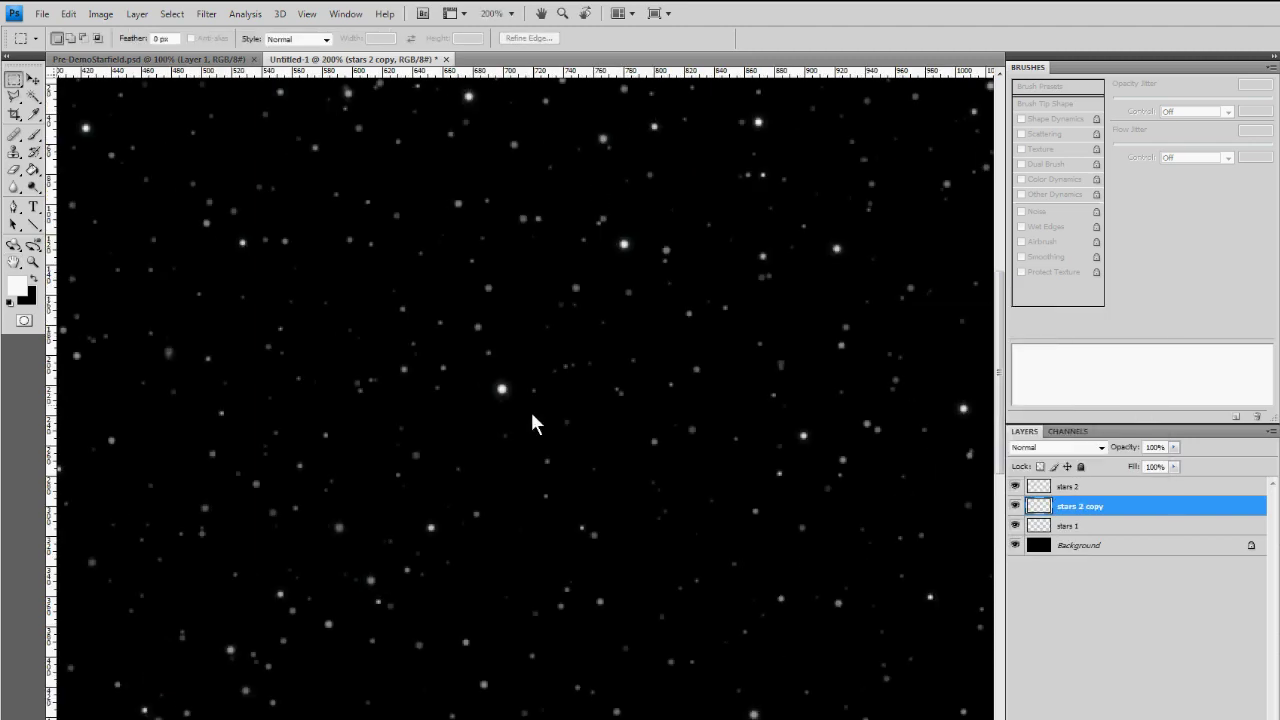
pyautogui.hotkey('ctrl', '-')
pyautogui.hotkey('ctrl', '0')
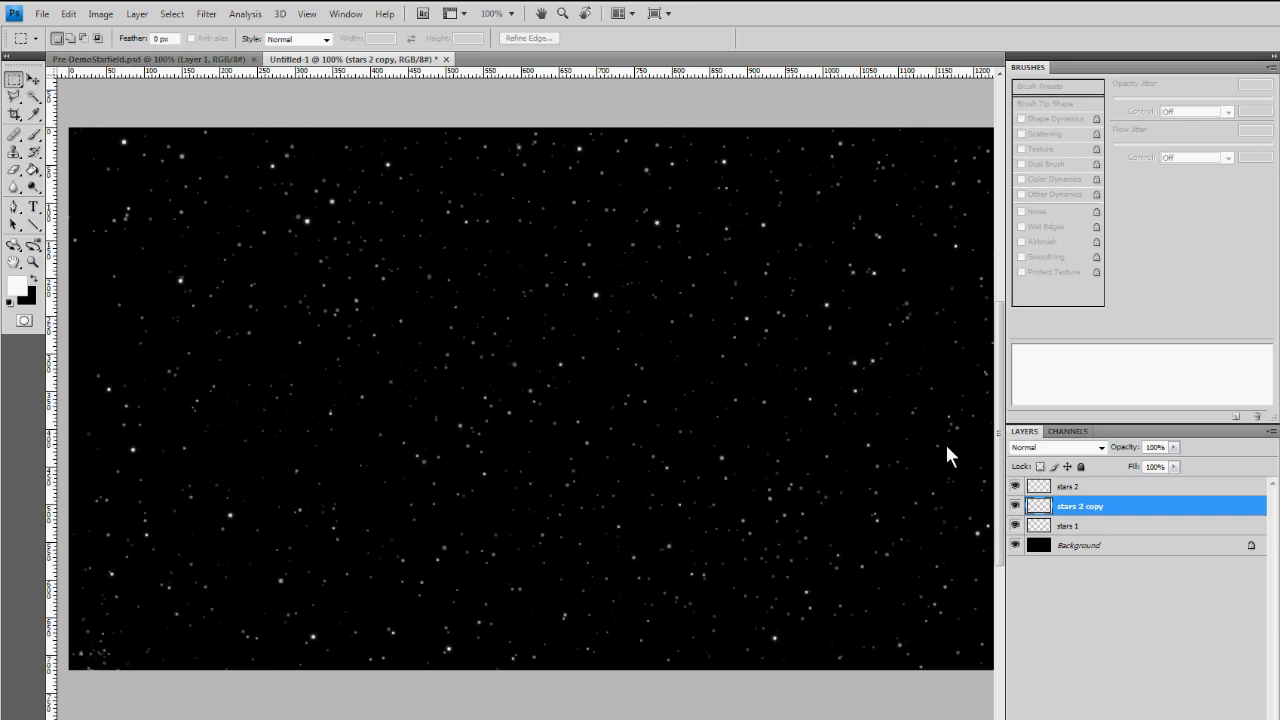
# Step: Compare the starfield with the stars 1 layer and the stars 2 layer each hidden and shown
pyautogui.hotkey('alt', ']')
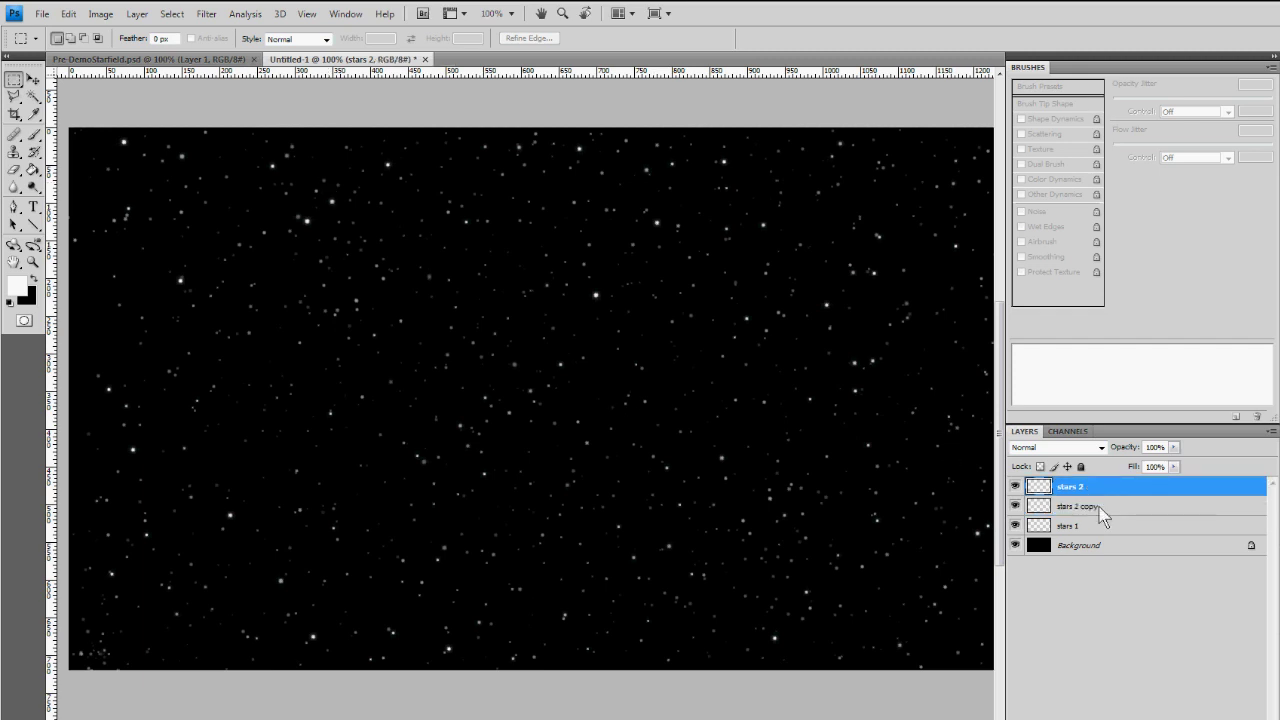
pyautogui.click(1015, 525)
pyautogui.click(1015, 525)
pyautogui.click(1015, 525)
pyautogui.click(1015, 525)
pyautogui.click(1016, 487)
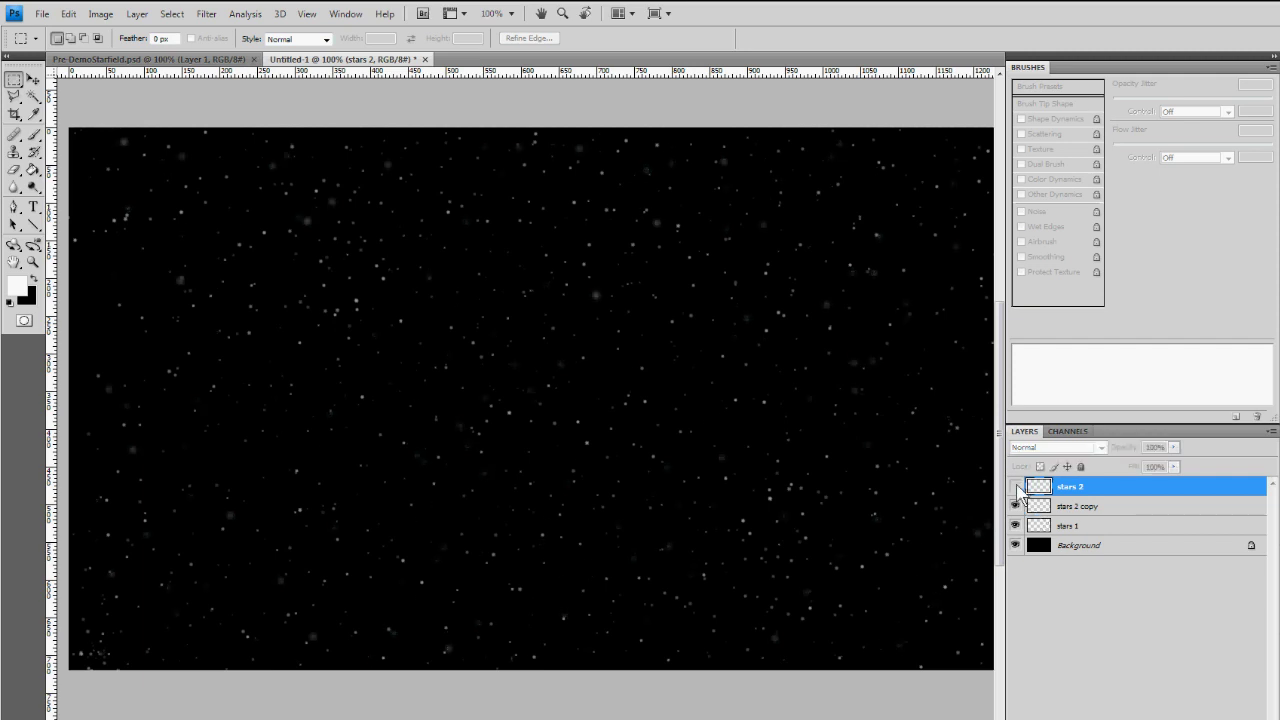
pyautogui.click(1016, 487)
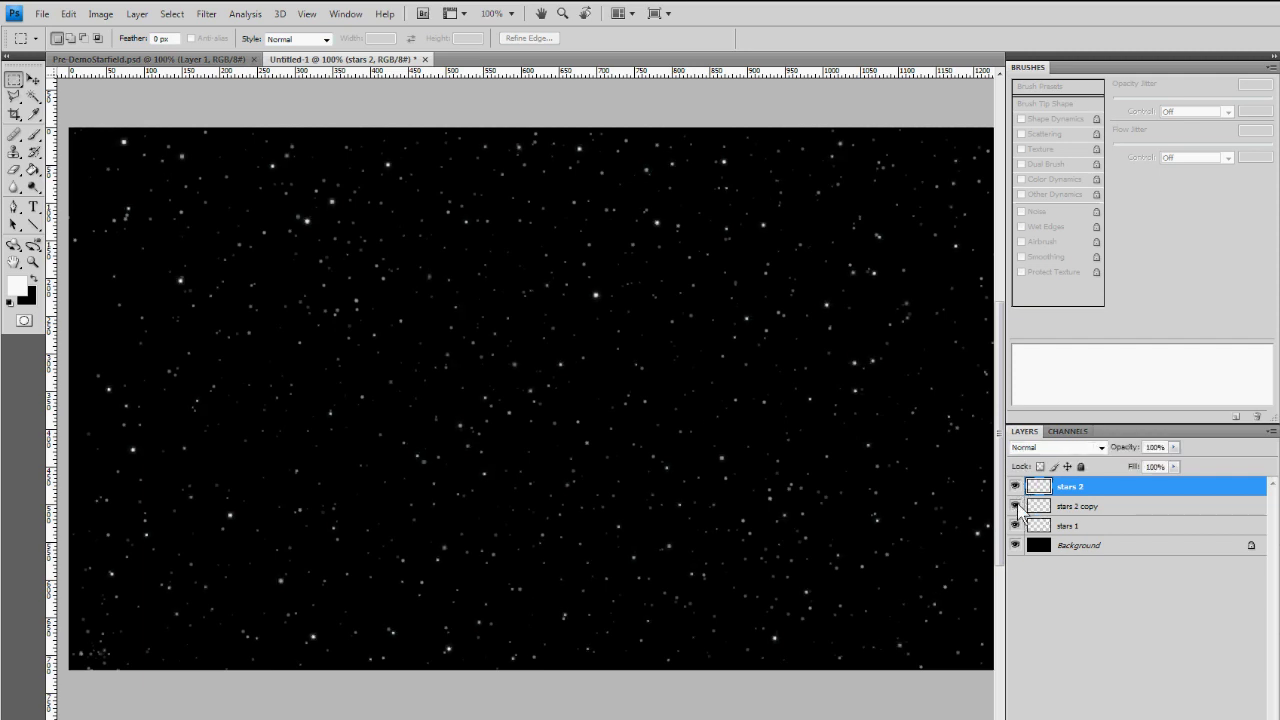
pyautogui.click(1016, 487)
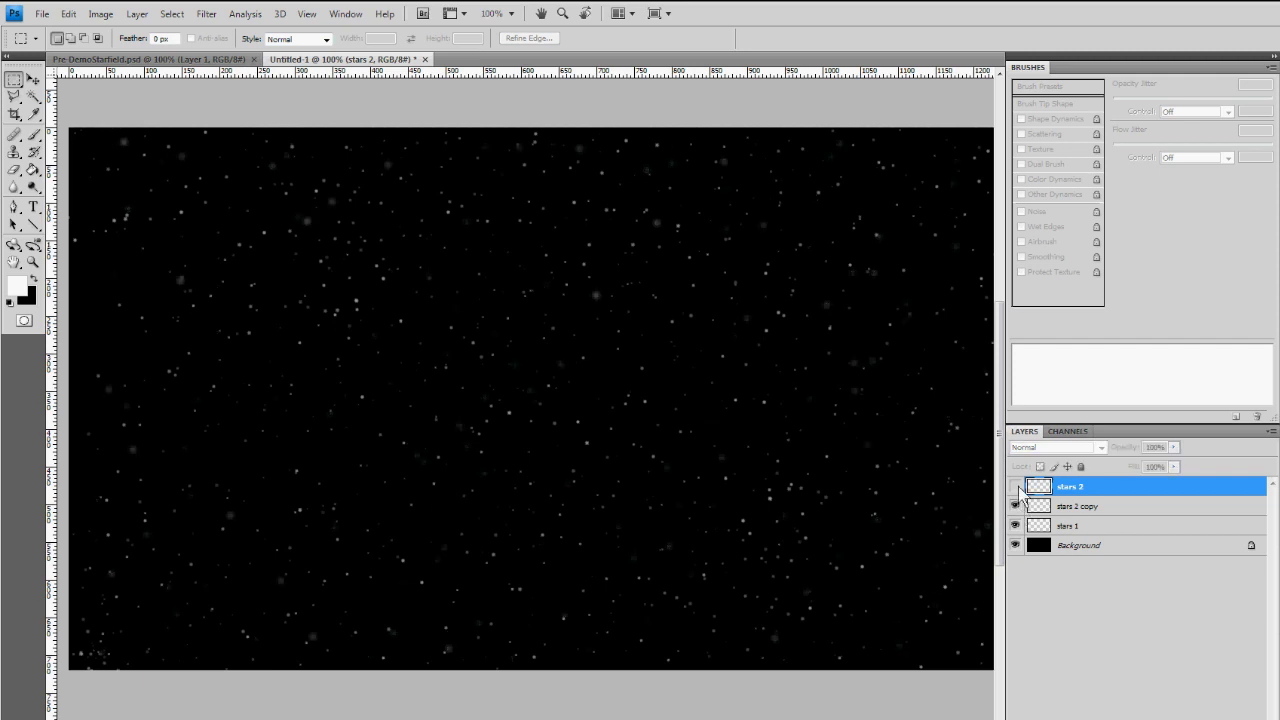
pyautogui.click(1016, 487)
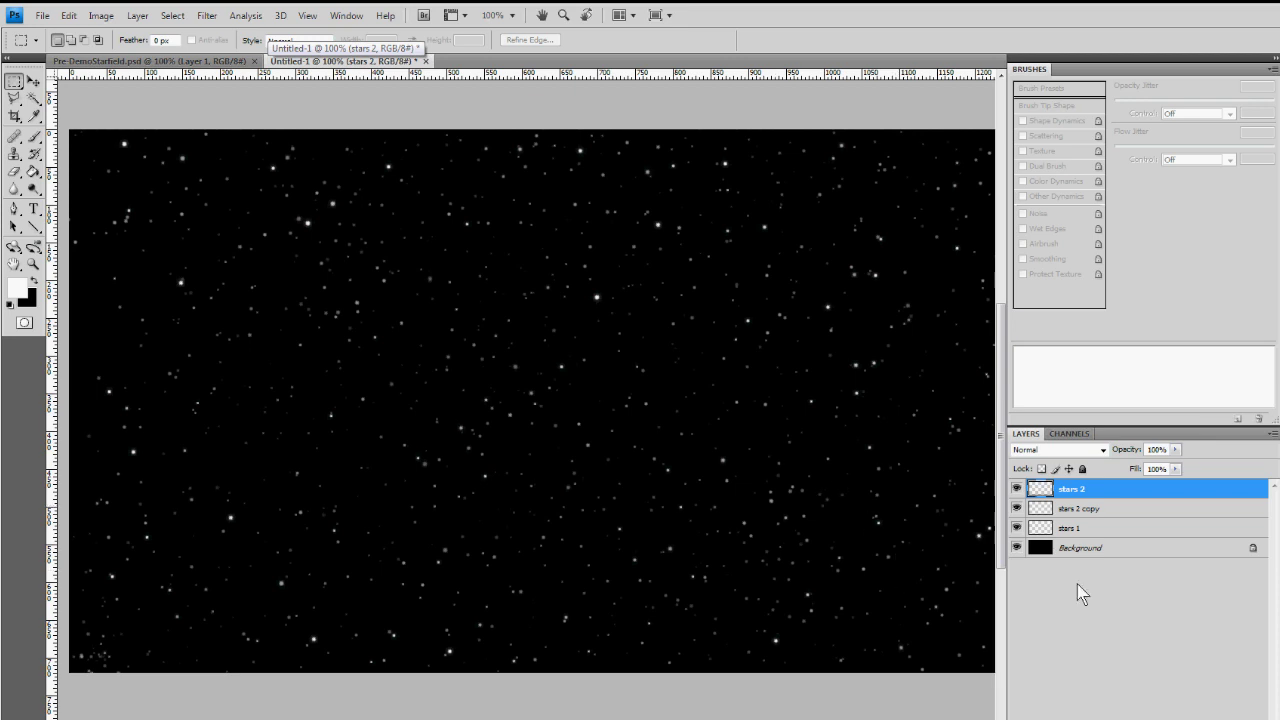
# Step: Add a new layer directly above the Background and name it color 1
pyautogui.click(1085, 552)
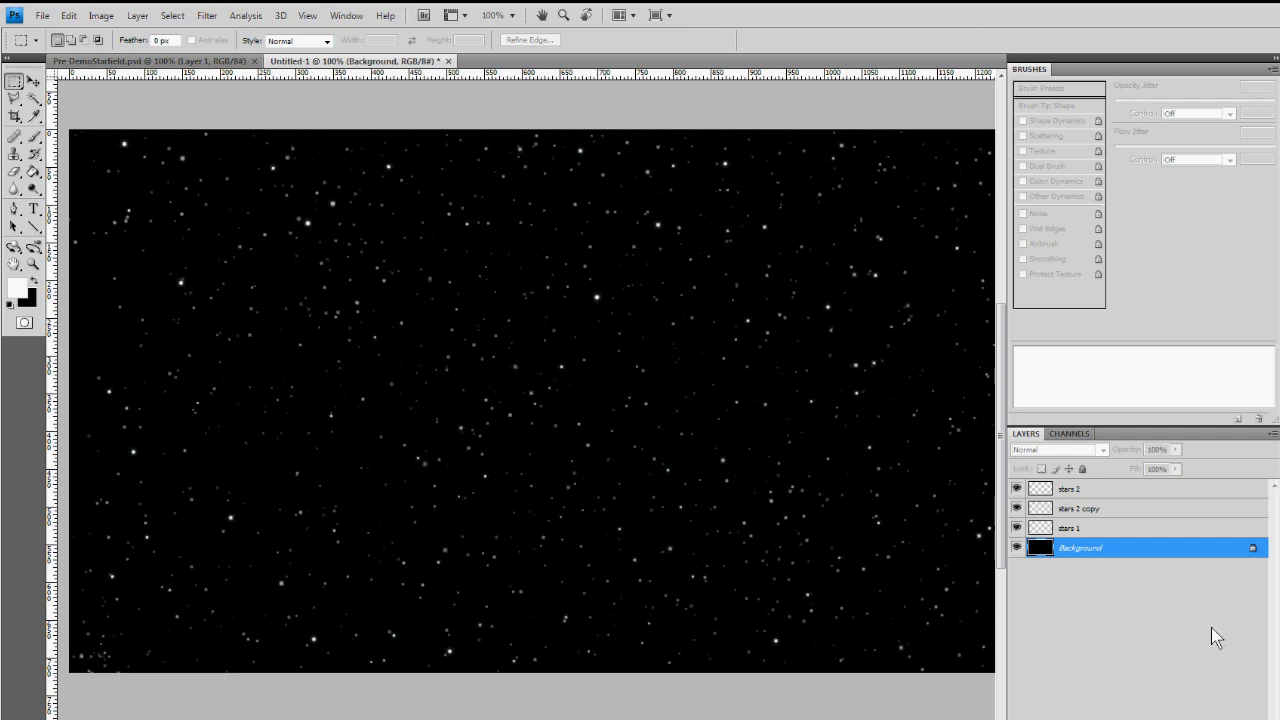
pyautogui.hotkey('ctrl', 'shift', 'alt', 'n')
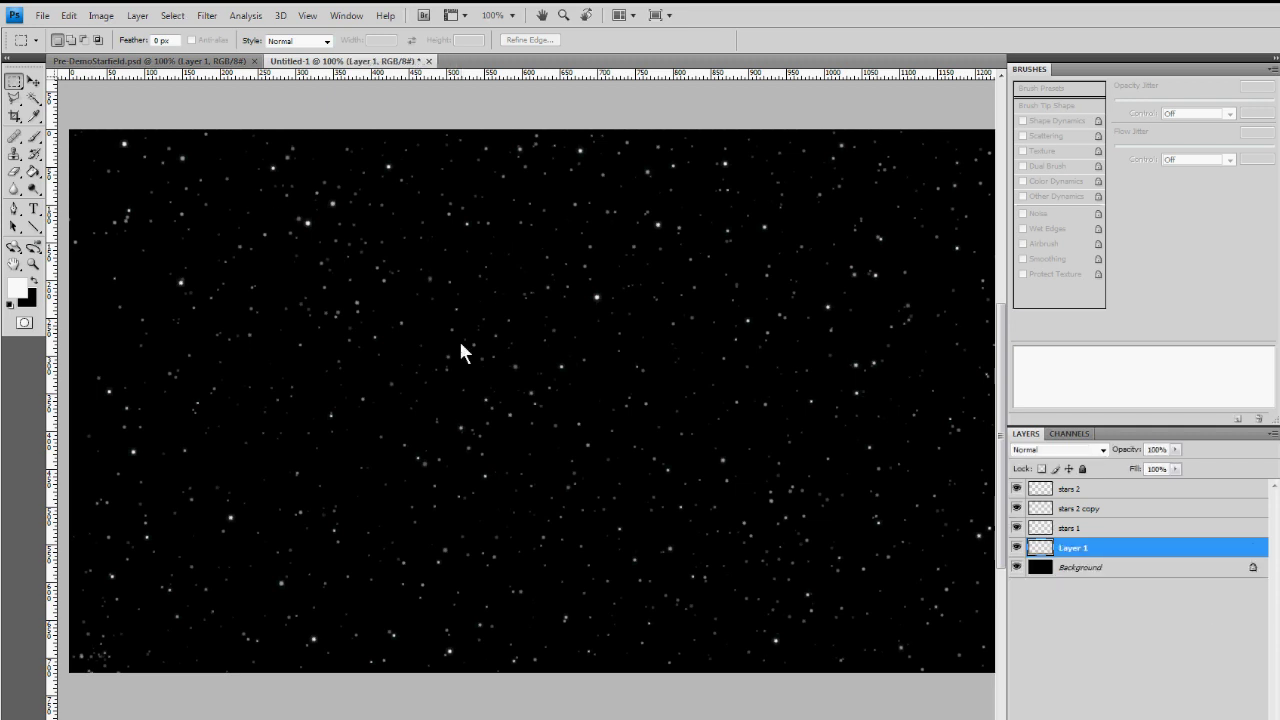
pyautogui.doubleClick(1080, 550)
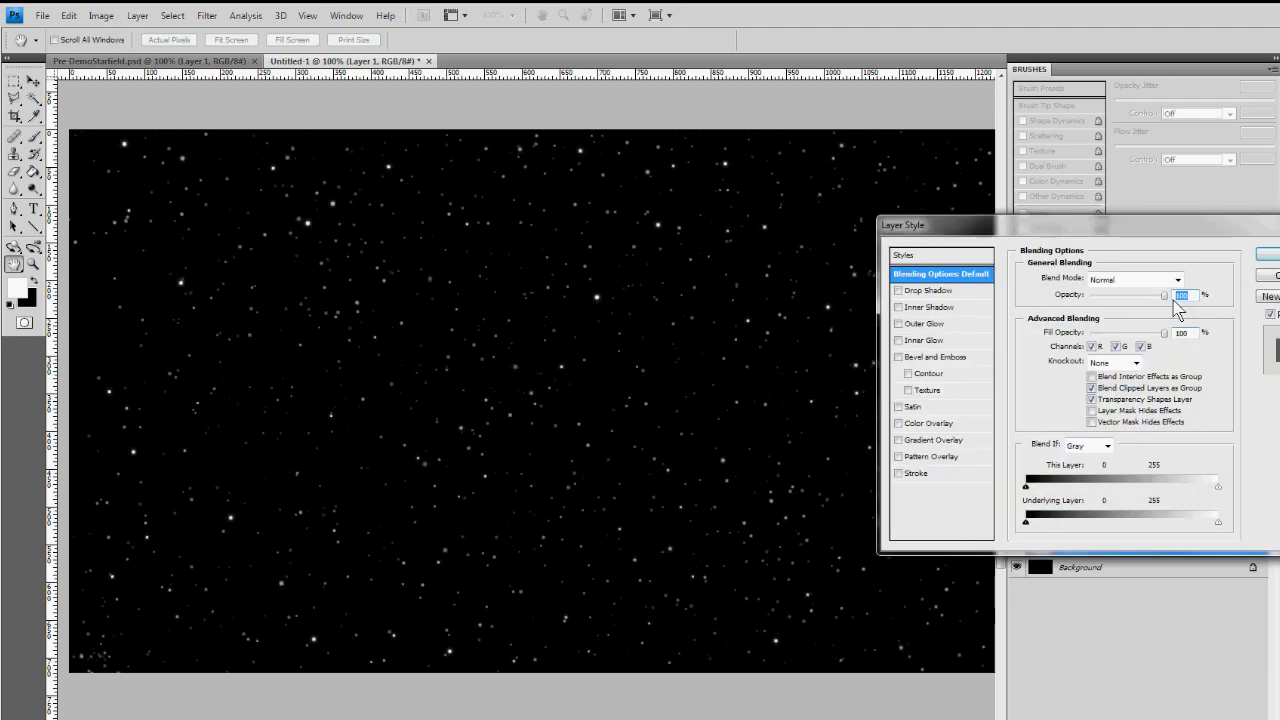
pyautogui.press('Escape')
pyautogui.doubleClick(1075, 548)
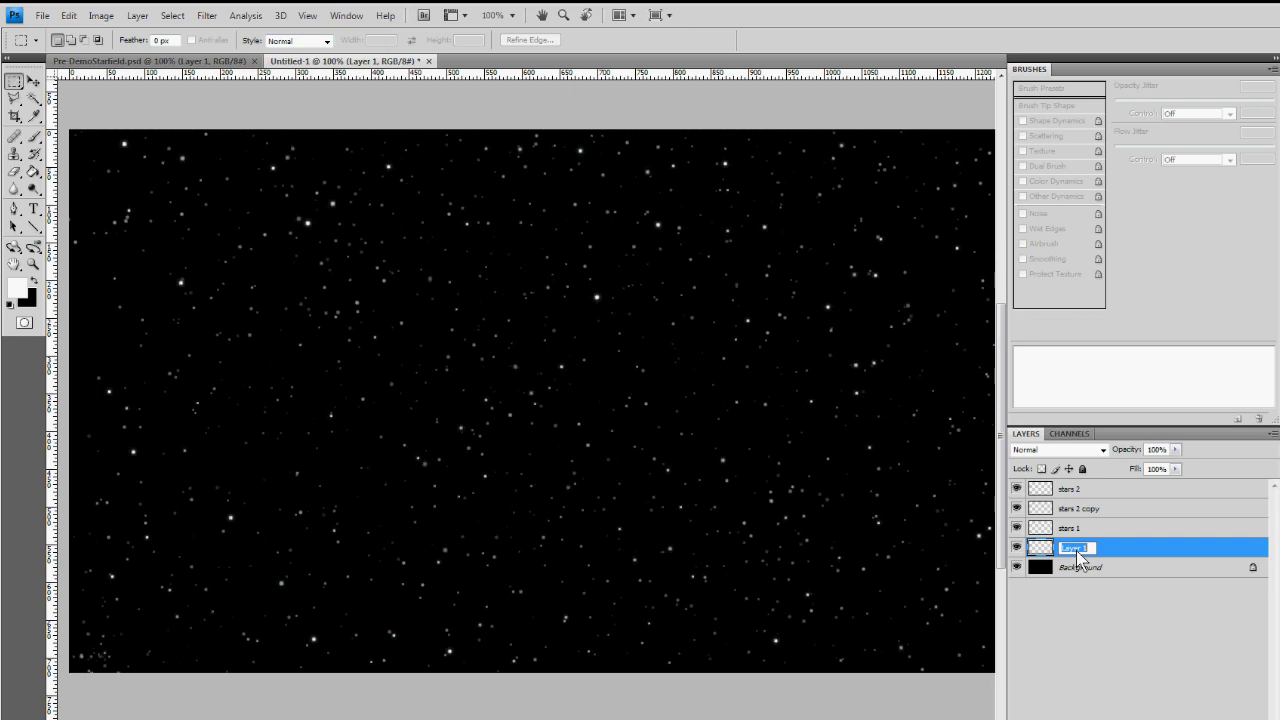
pyautogui.write('d')
pyautogui.write('olor 1')
pyautogui.press('Return')
# Step: Set the foreground color to bright blue, hex 0096ff
pyautogui.click(16, 288)
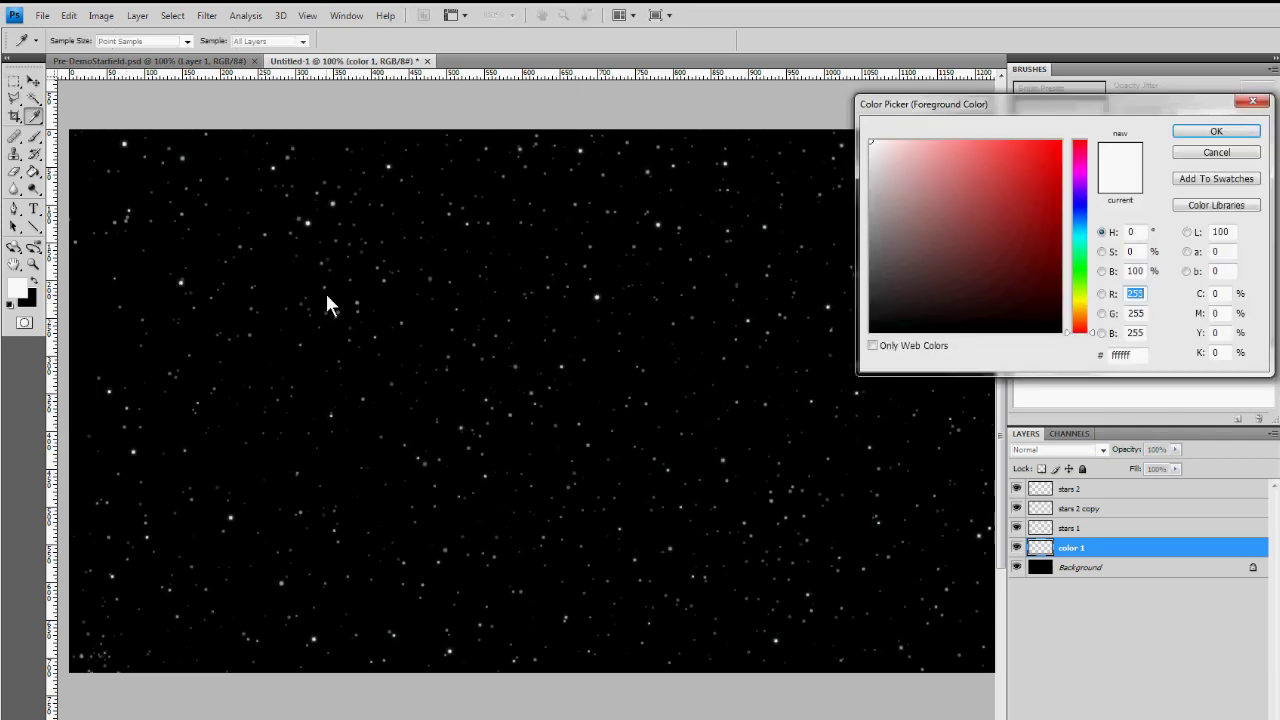
pyautogui.click(1078, 223)
pyautogui.click(1028, 145)
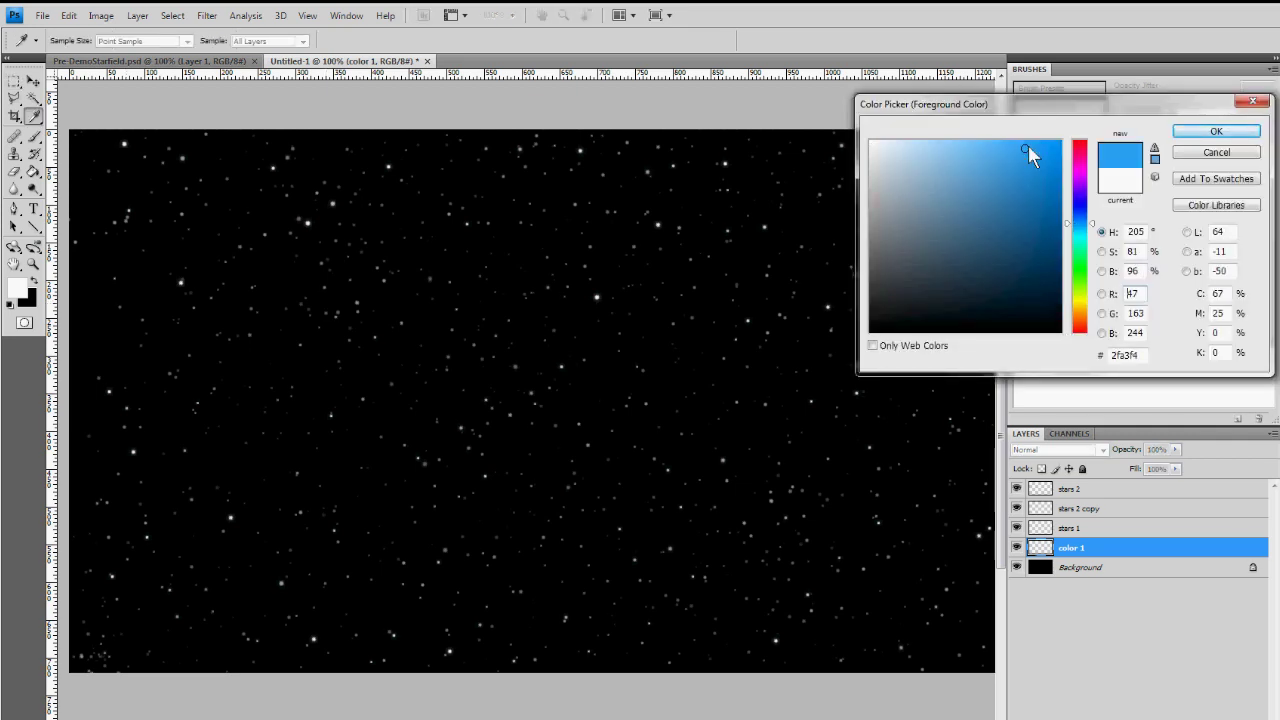
pyautogui.moveTo(1031, 143); pyautogui.dragTo(1068, 128)
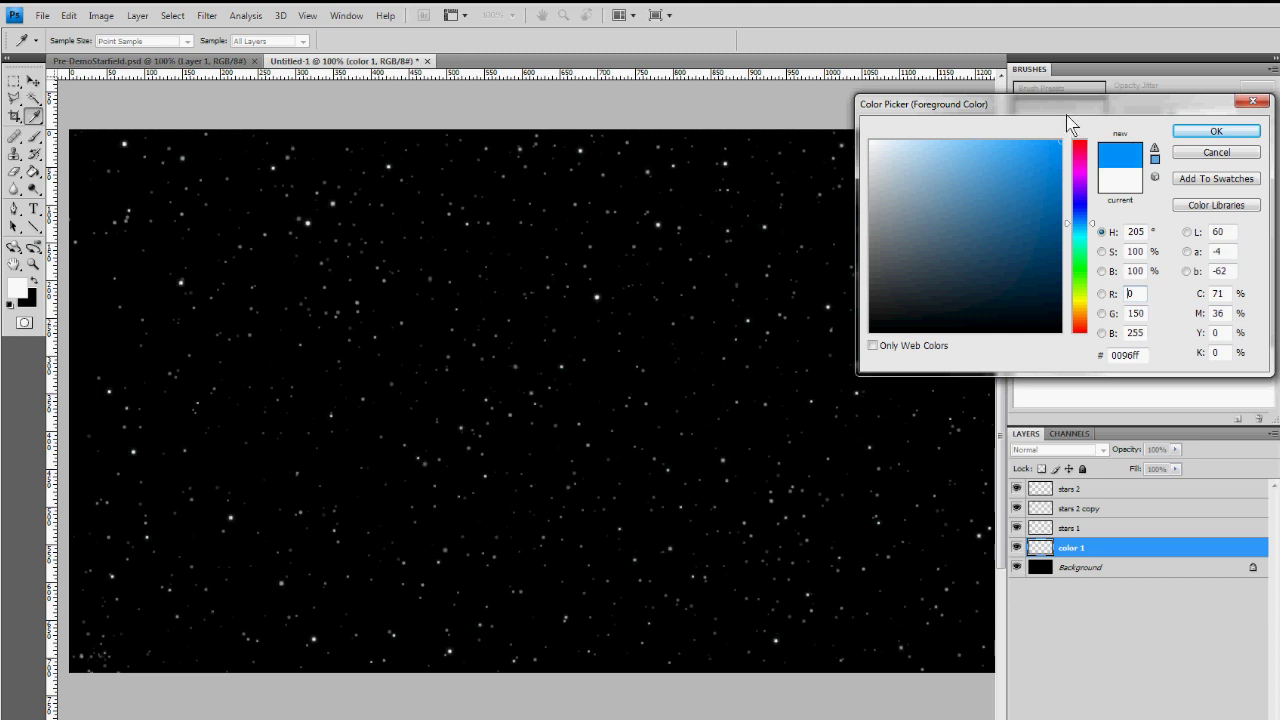
pyautogui.click(1218, 130)
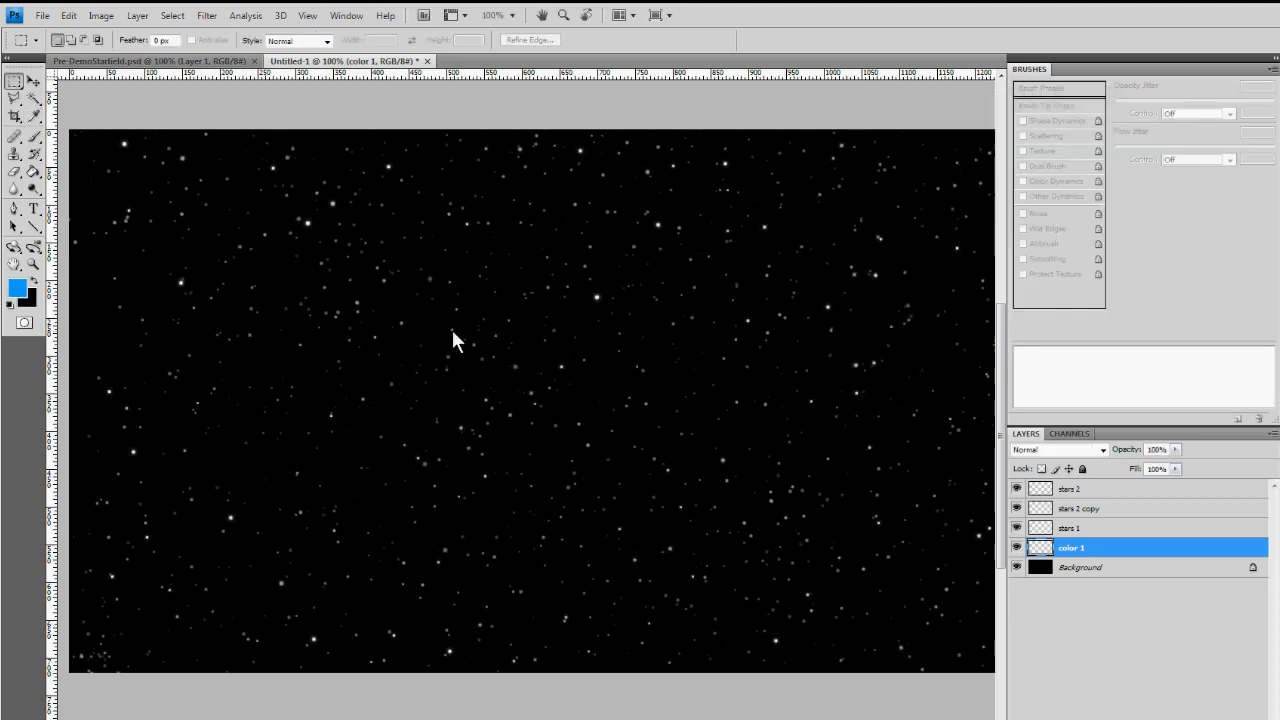
# Step: Fill the entire color 1 layer with the blue foreground color, and switch back to the Rectangular Marquee tool
pyautogui.press('g')
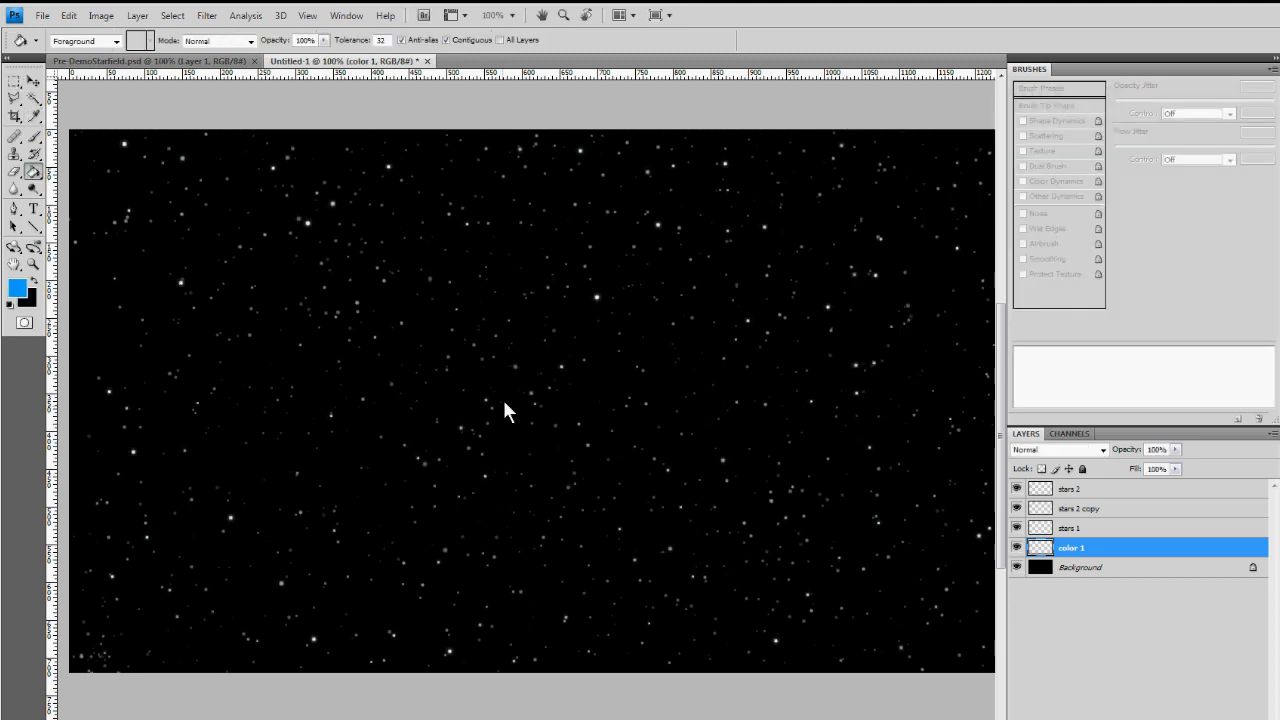
pyautogui.click(500, 384)
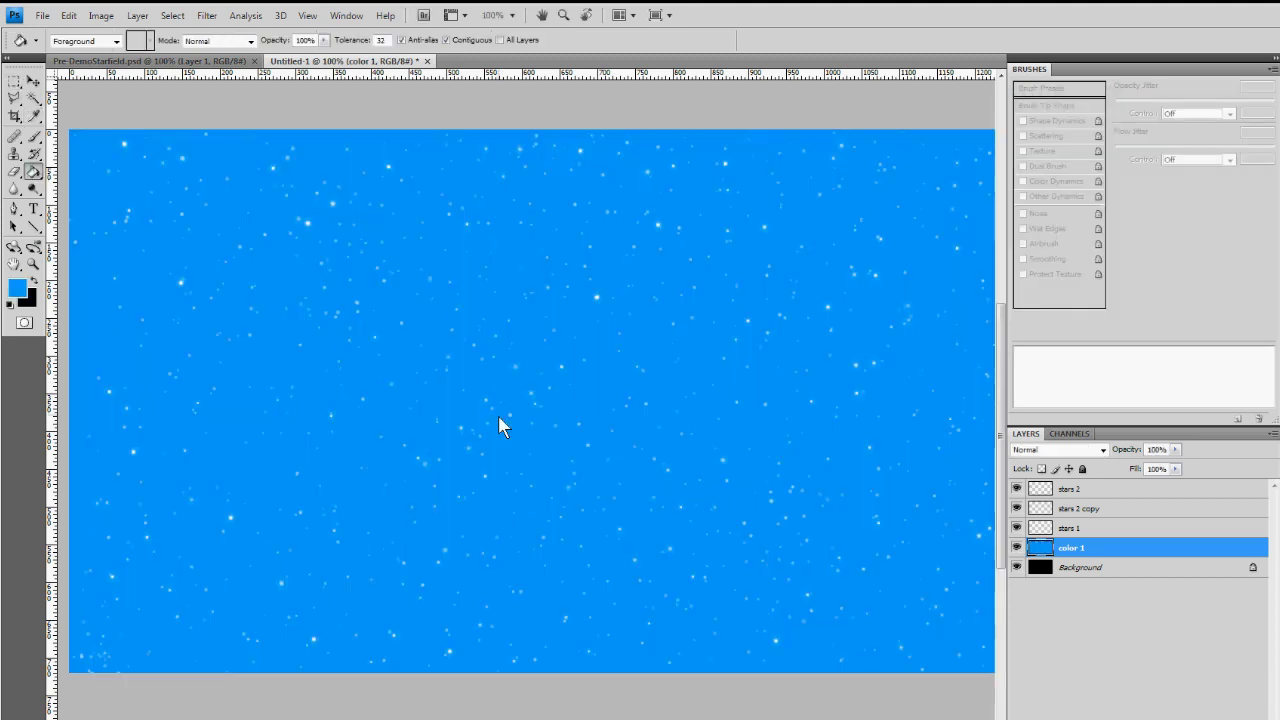
pyautogui.click(14, 82)
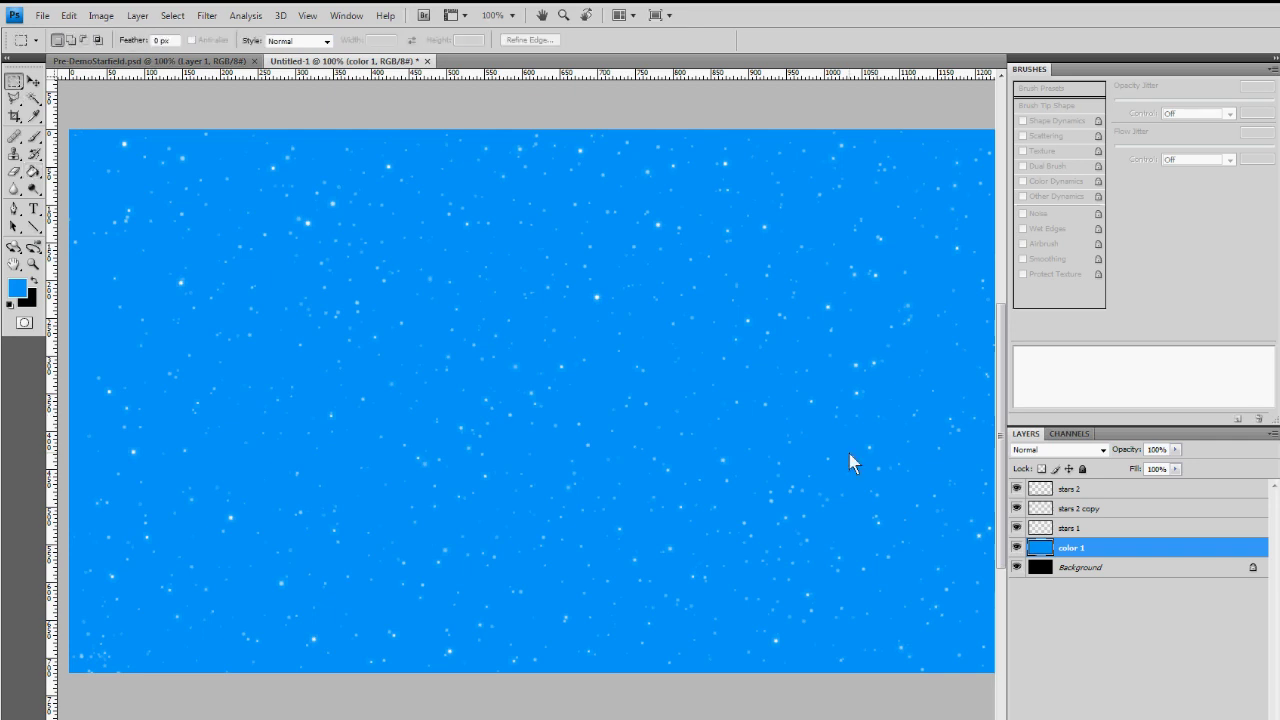
# Step: Lower the opacity of the color 1 layer to a faint blue tint over the black, and select the stars 2 layer
pyautogui.click(1176, 449)
pyautogui.moveTo(1176, 466); pyautogui.dragTo(1102, 466)
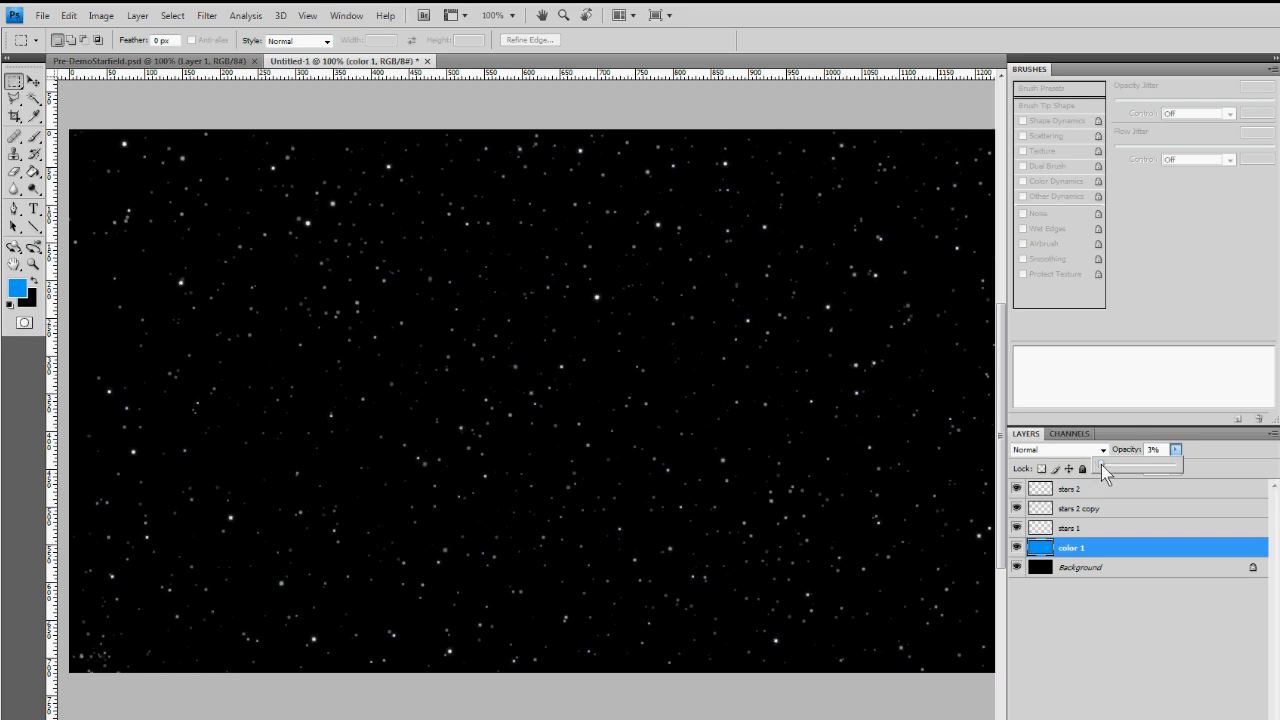
pyautogui.moveTo(1101, 466); pyautogui.dragTo(1104, 466)
pyautogui.click(1096, 533)
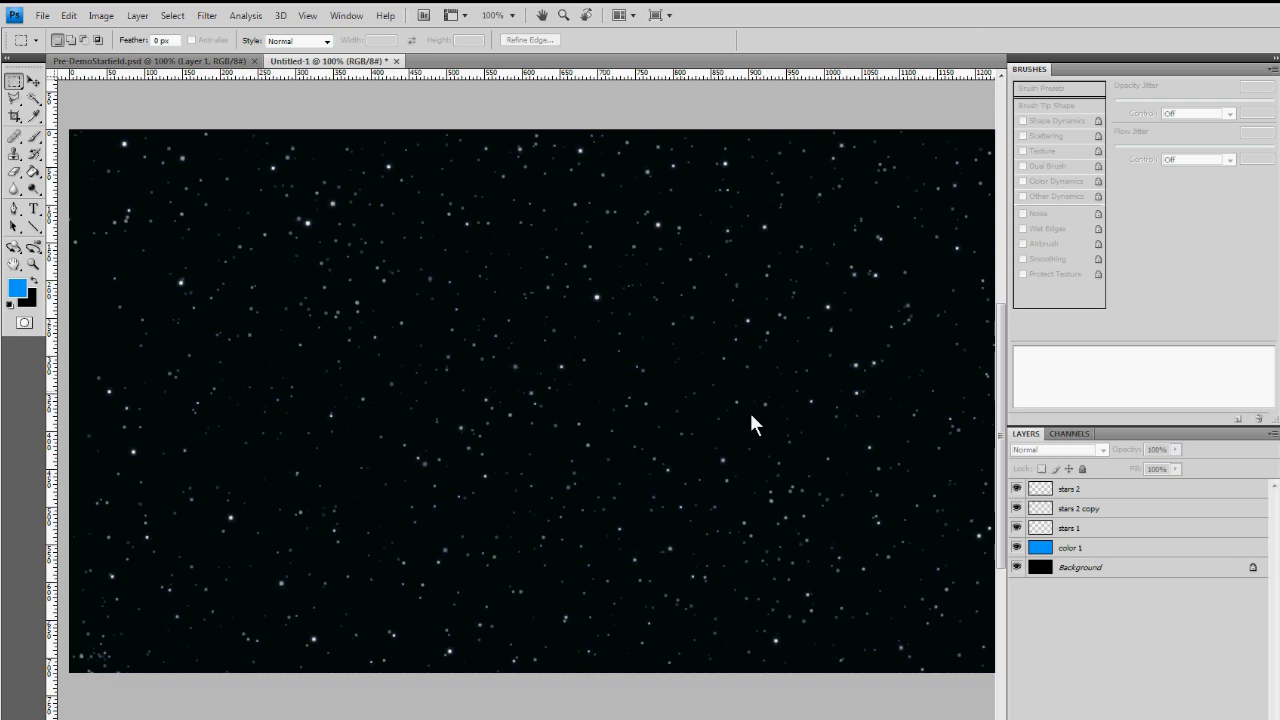
pyautogui.click(1099, 497)
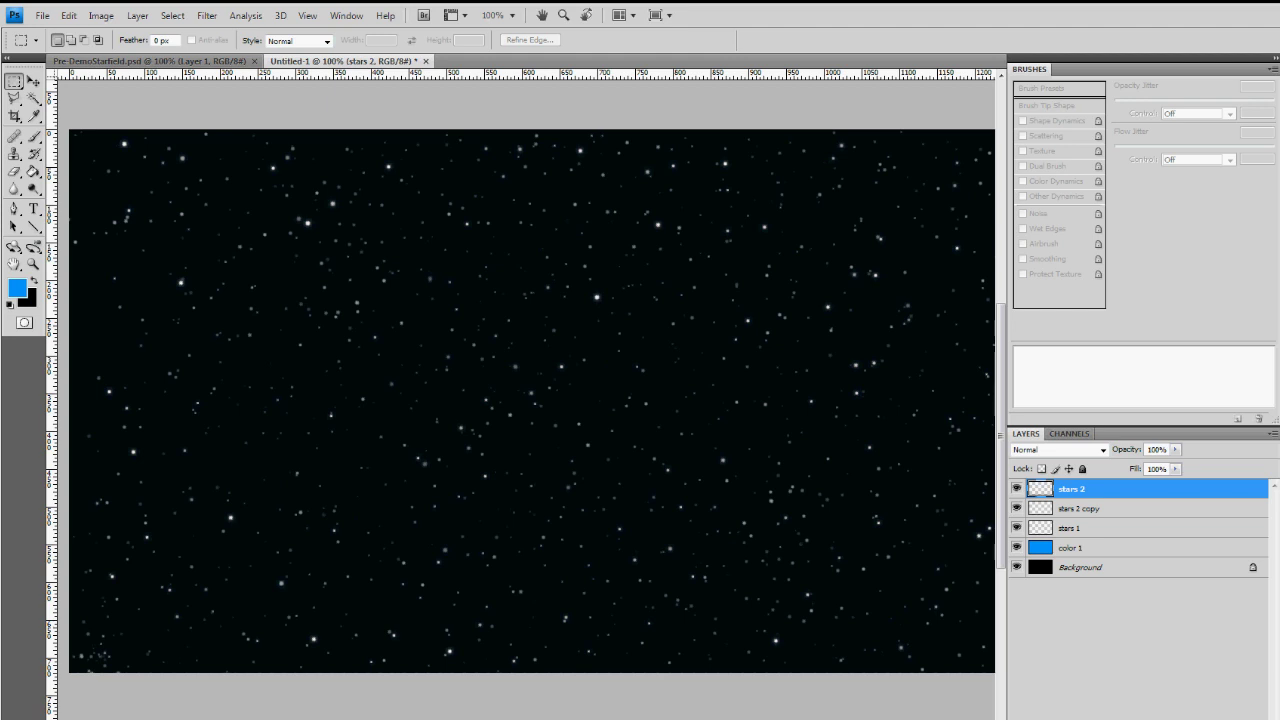
# Step: Add a new layer above stars 2, fill it entirely with the blue foreground color, and switch back to the Rectangular Marquee tool
pyautogui.hotkey('ctrl', 'shift', 'alt', 'n')
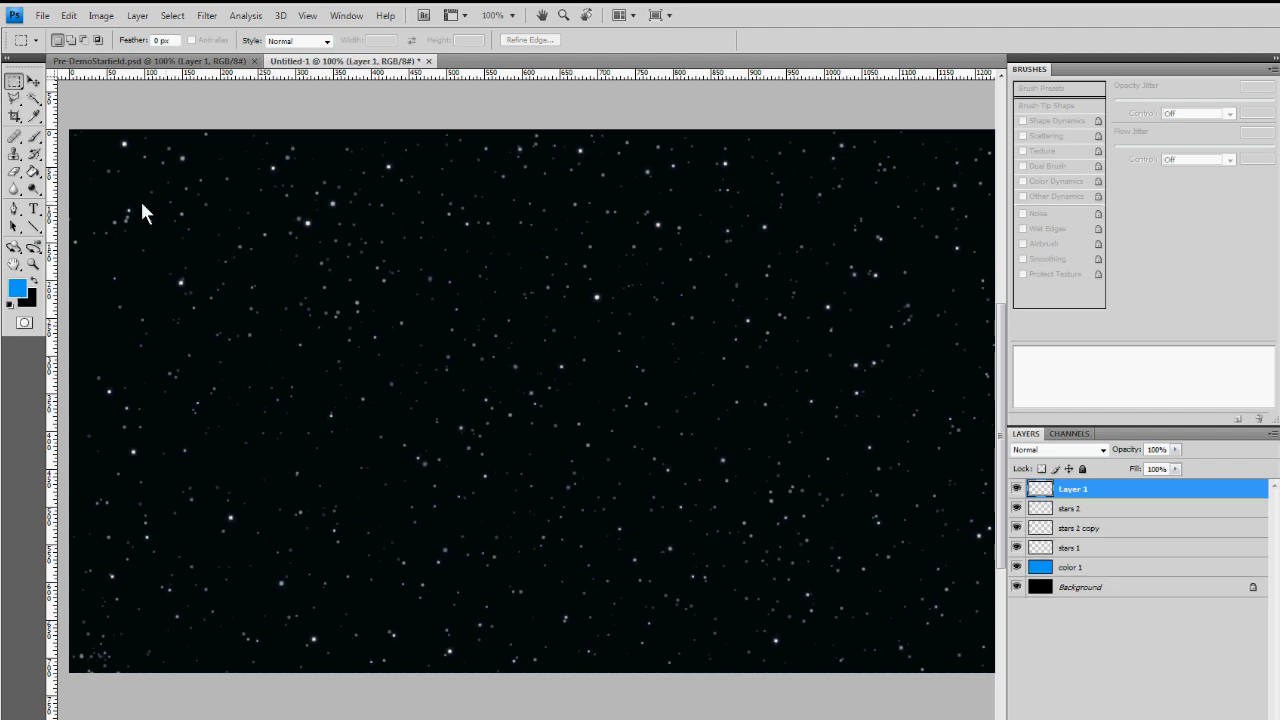
pyautogui.press('g')
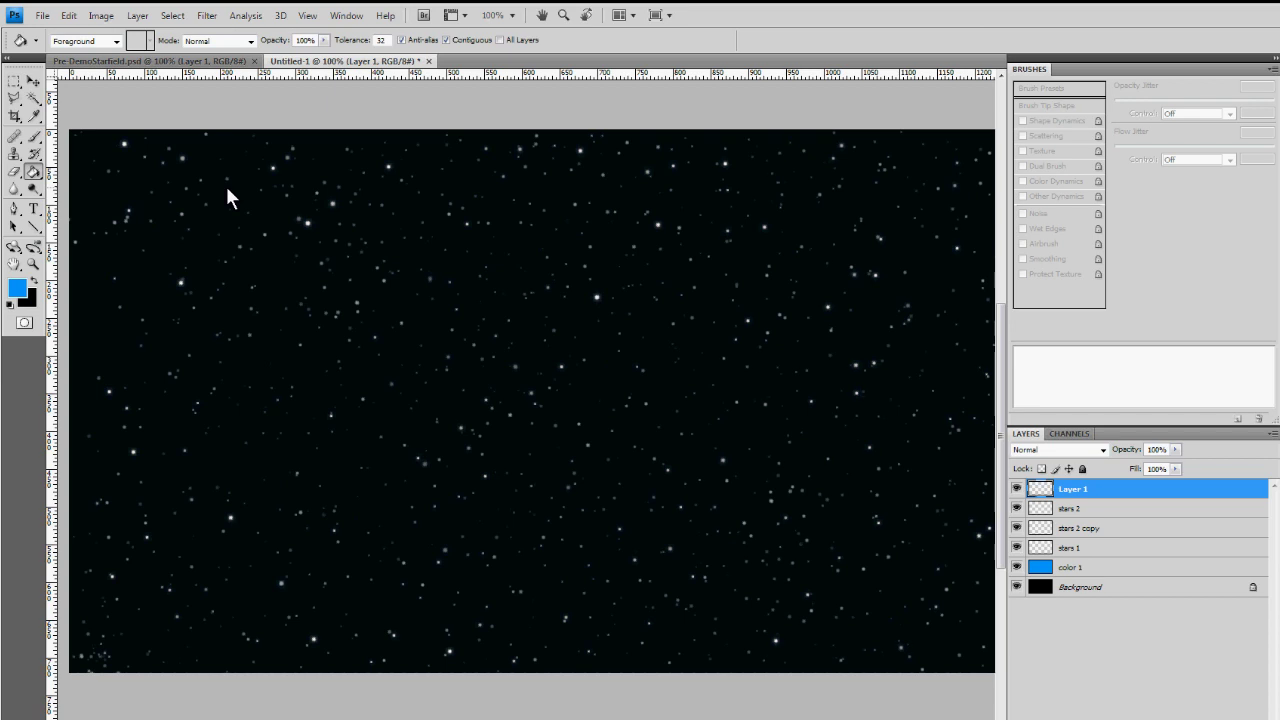
pyautogui.click(571, 394)
pyautogui.press('m')
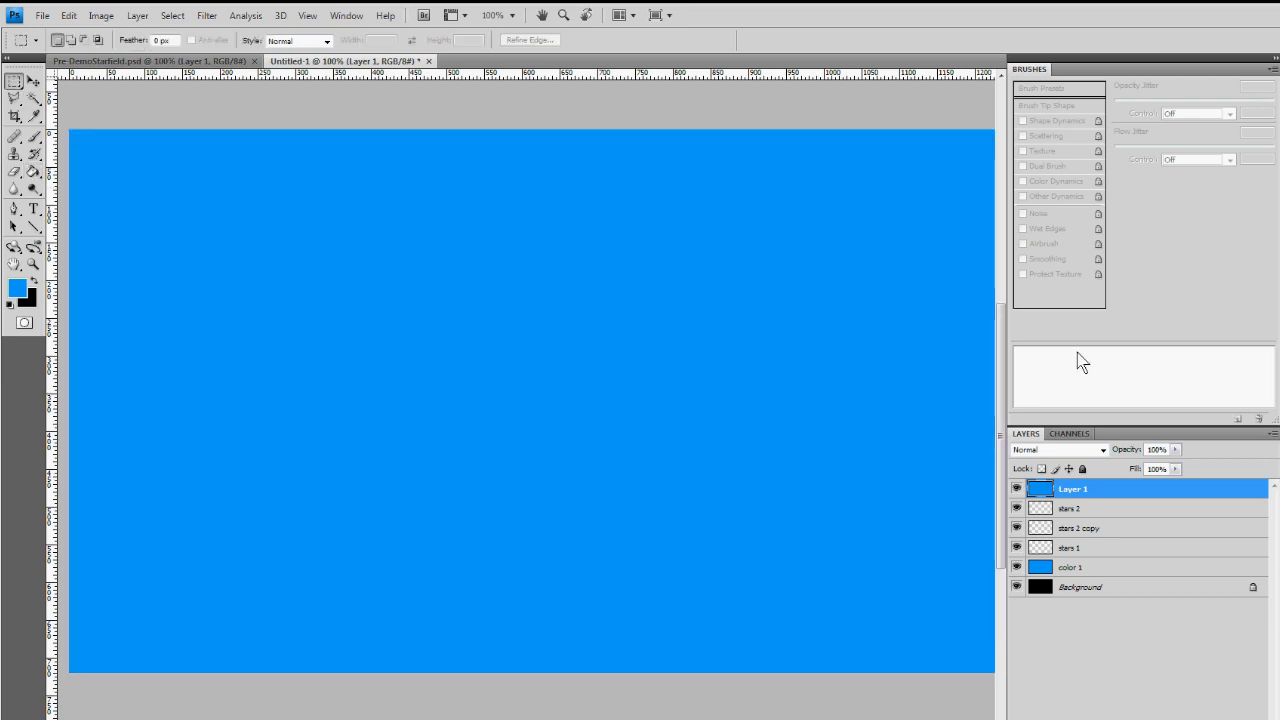
# Step: Set the new blue layer's blend mode to Color, lower its opacity to 26%, and deselect the layer
pyautogui.click(1101, 451)
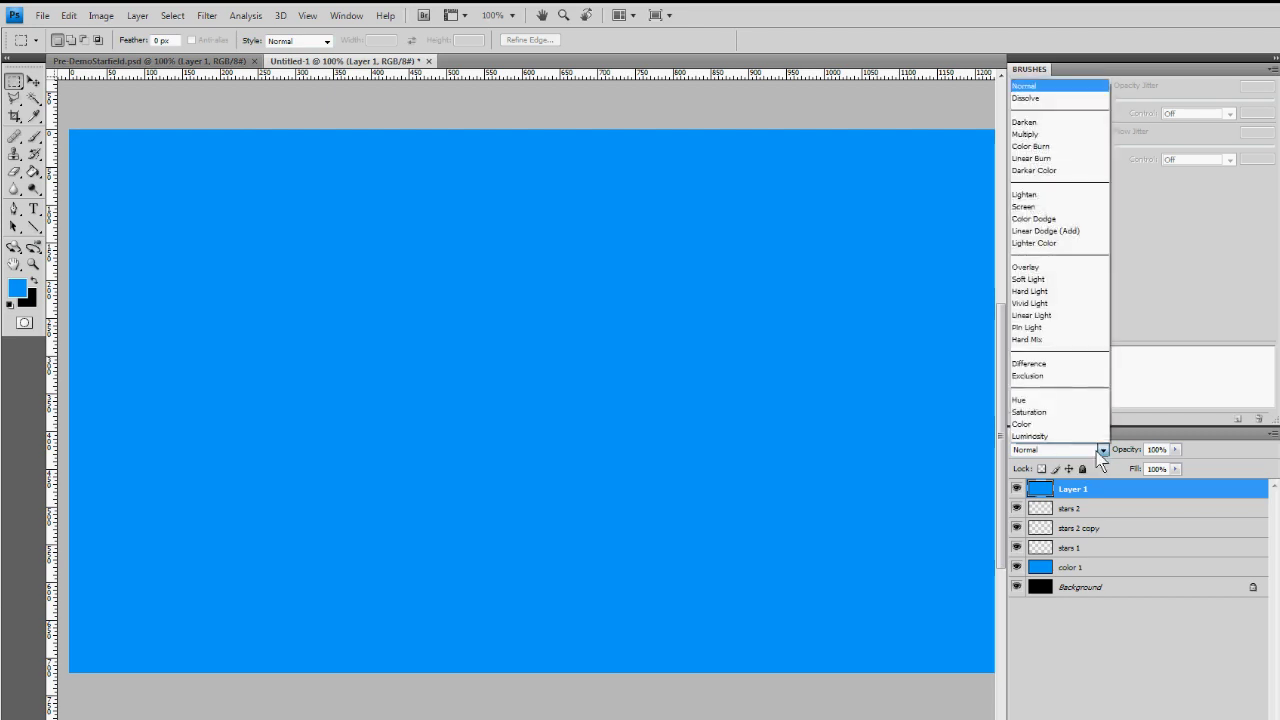
pyautogui.click(1066, 424)
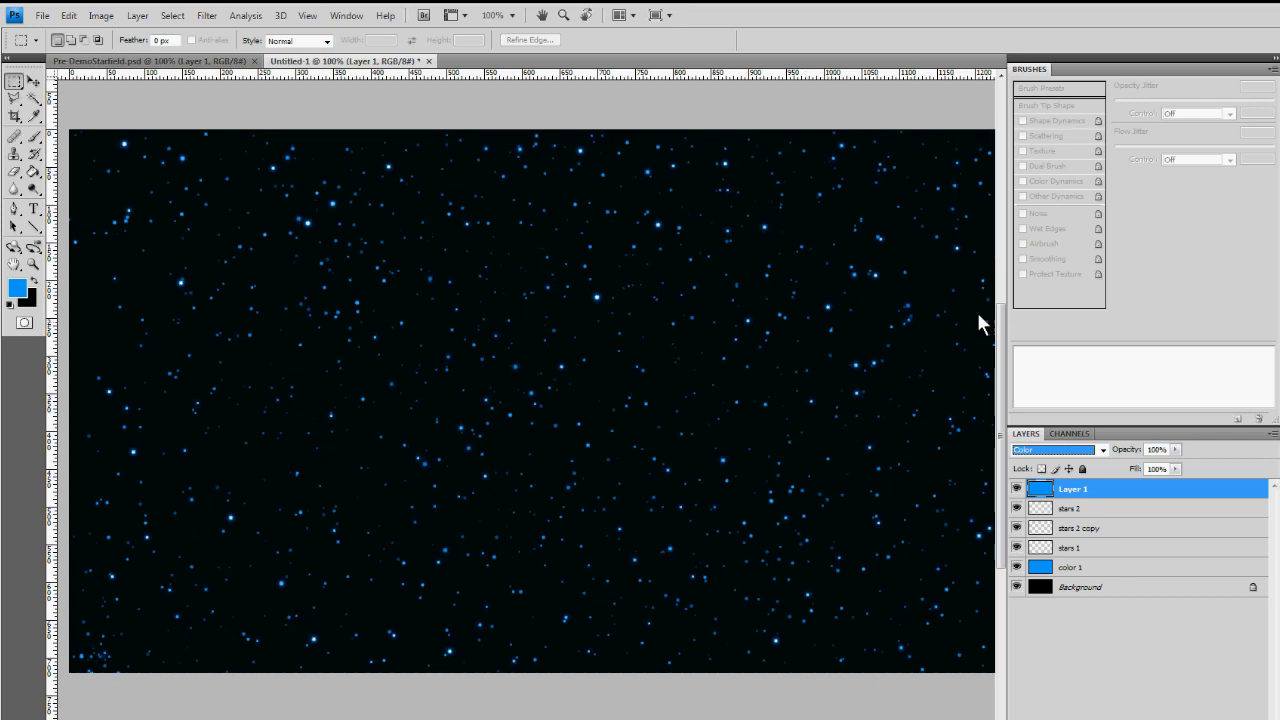
pyautogui.click(1176, 449)
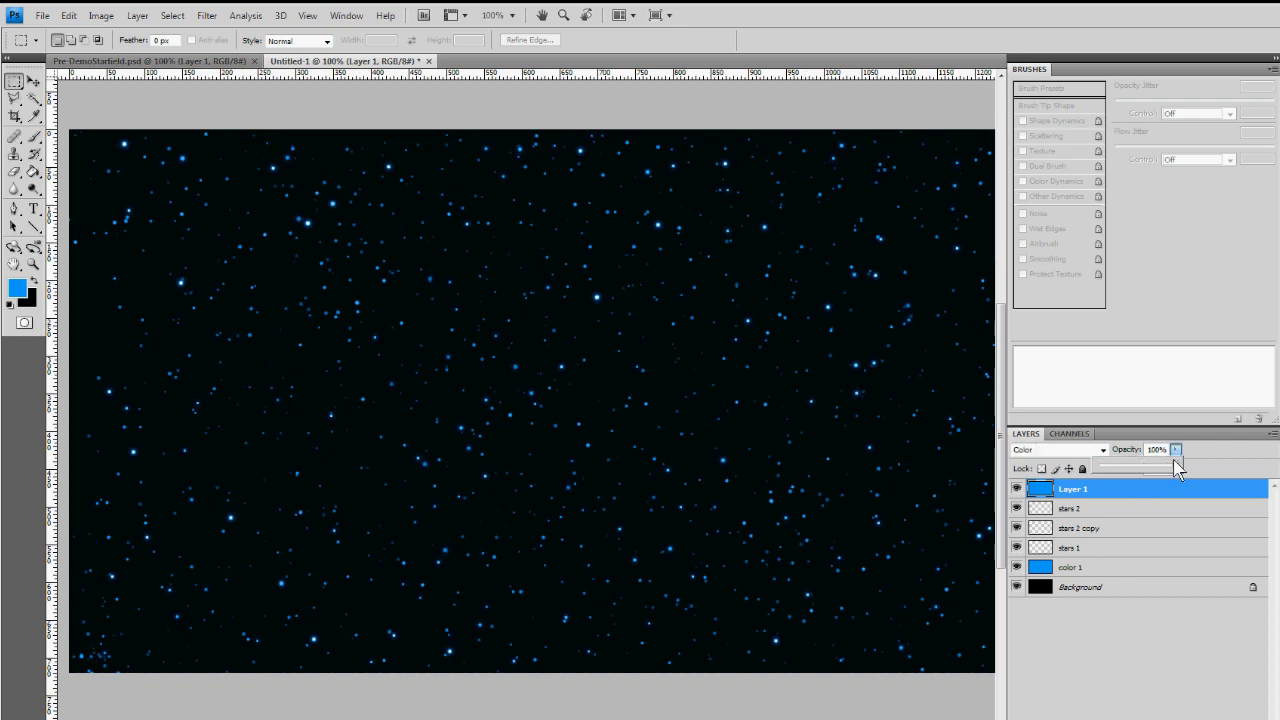
pyautogui.click(1174, 461)
pyautogui.click(1176, 470)
pyautogui.moveTo(1177, 465); pyautogui.dragTo(1141, 466)
pyautogui.moveTo(1119, 465); pyautogui.dragTo(1118, 476)
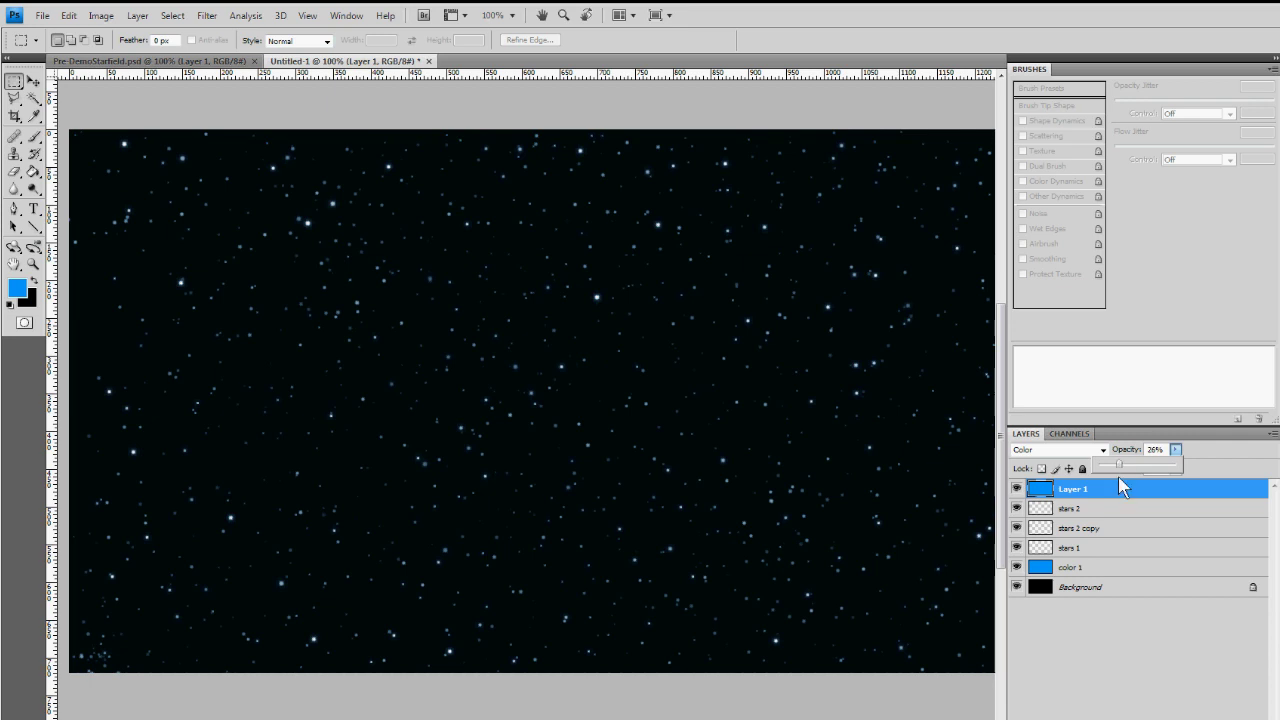
pyautogui.click(1097, 650)
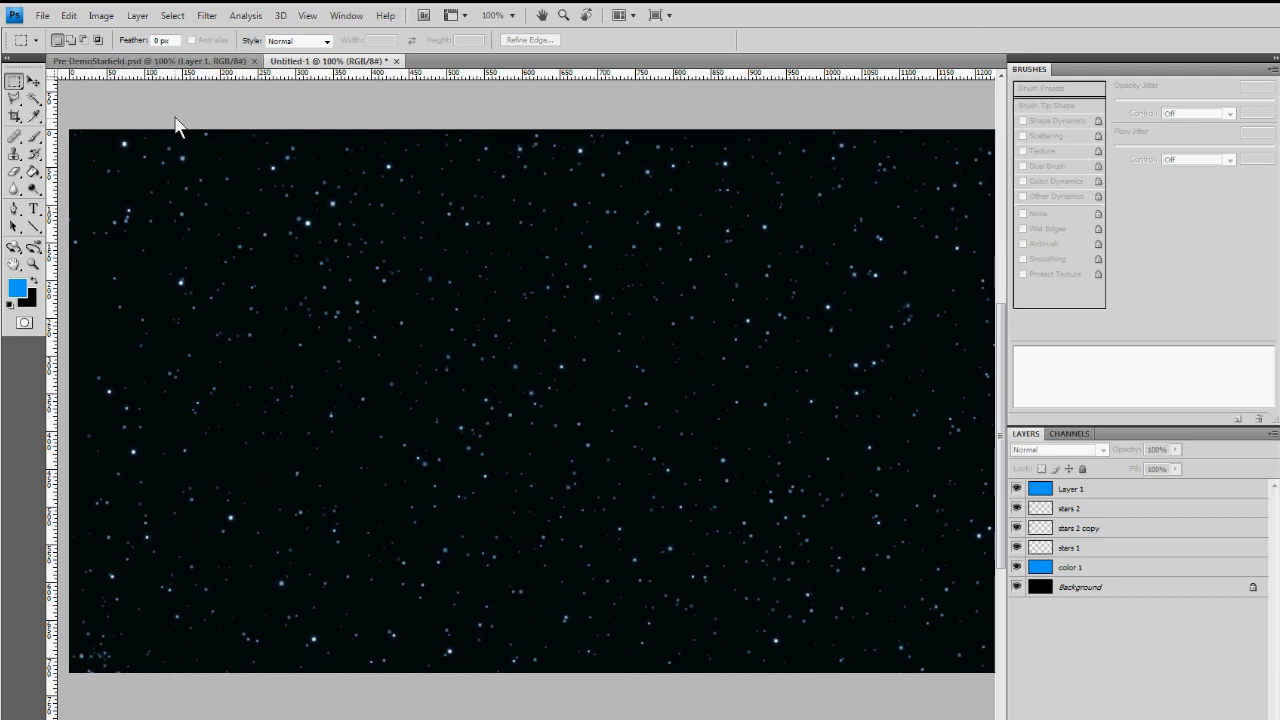
# Step: Hide the panels and examine the blue-tinted stars up close at 200%, returning to 100% magnification
pyautogui.press('Tab')
pyautogui.hotkey('ctrl', '+')
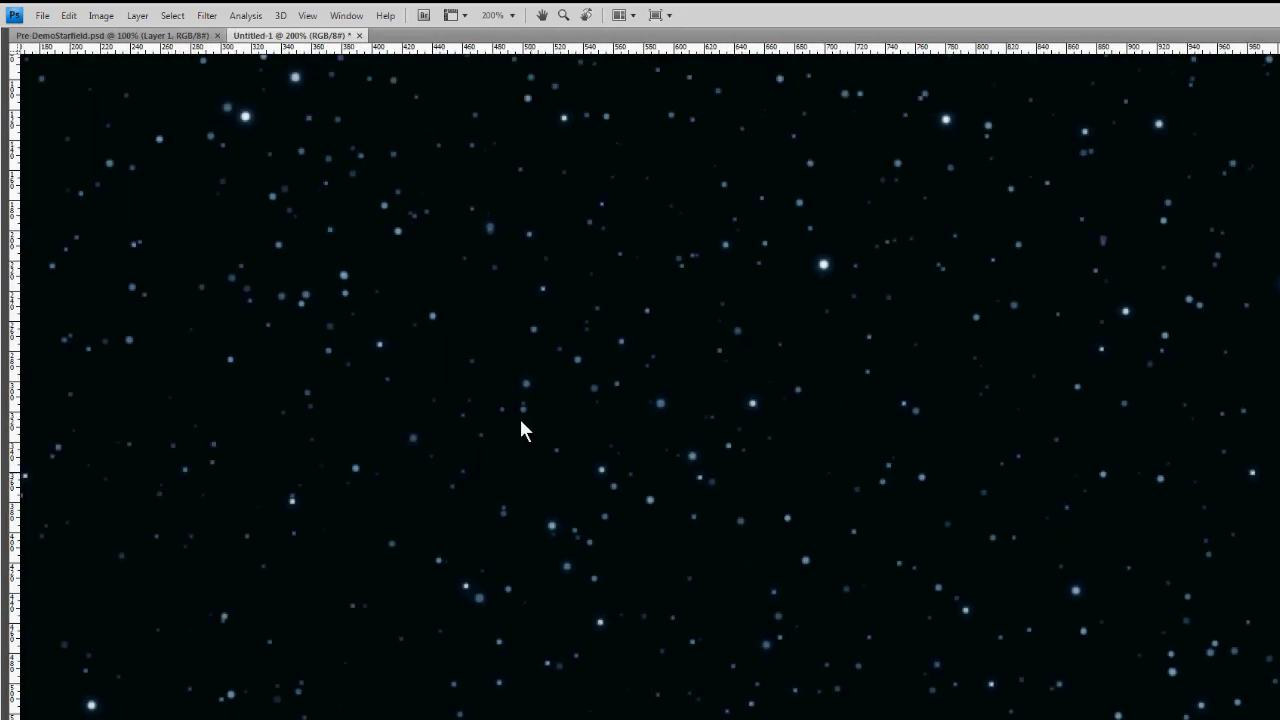
pyautogui.moveTo(520, 421); pyautogui.dragTo(488, 513)
pyautogui.hotkey('ctrl', '-')
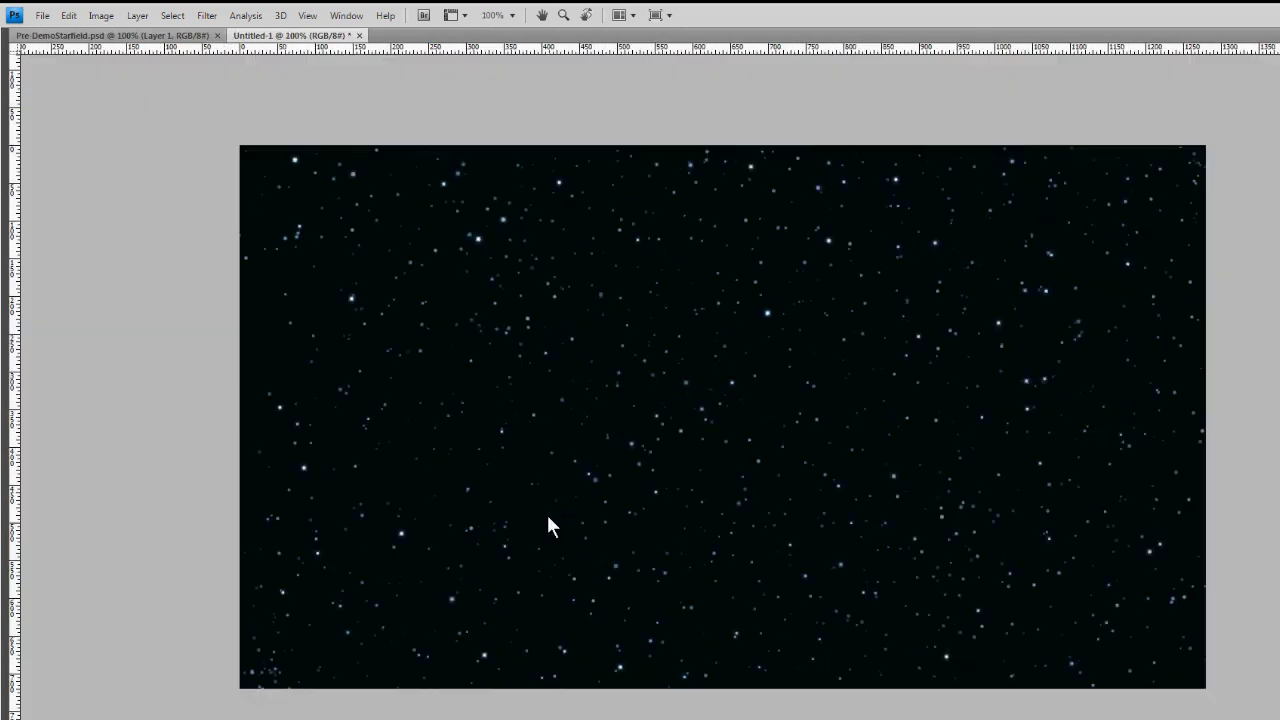